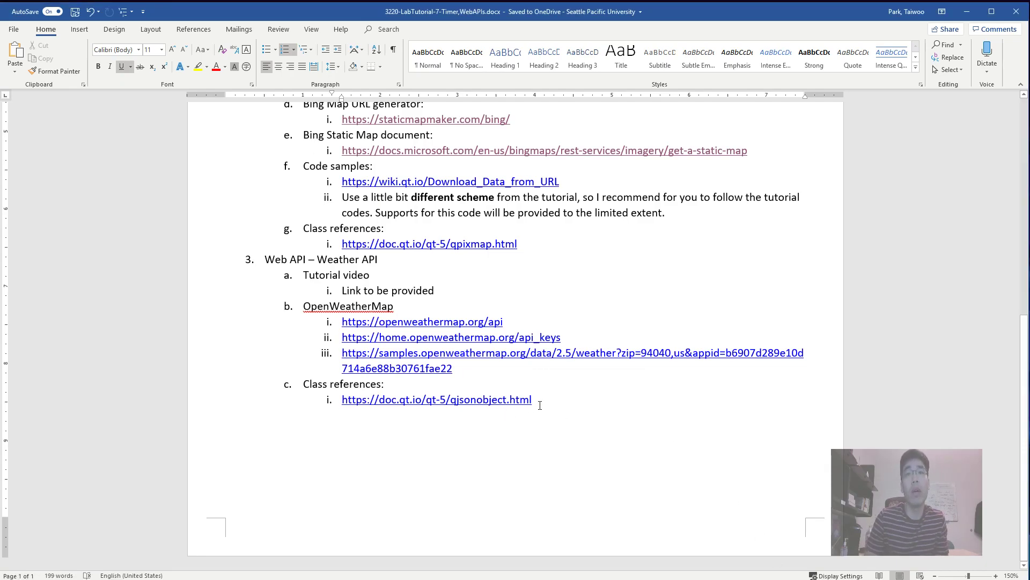
- Follow the handout's openweathermap.org/api hyperlink under OpenWeatherMap into the browser
{"action": "left_click", "coordinate": [572, 409]}
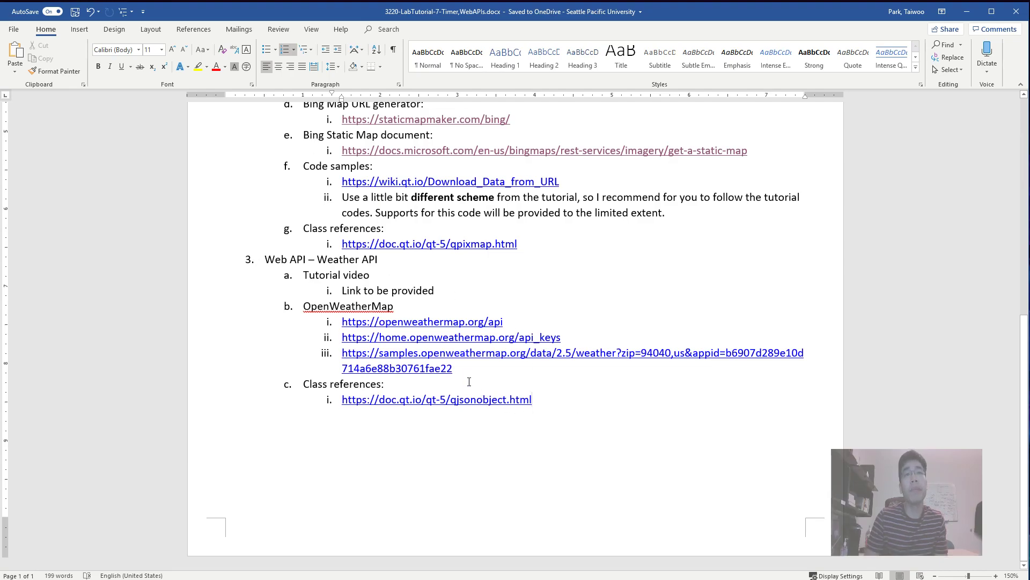
{"action": "left_click", "coordinate": [443, 325]}
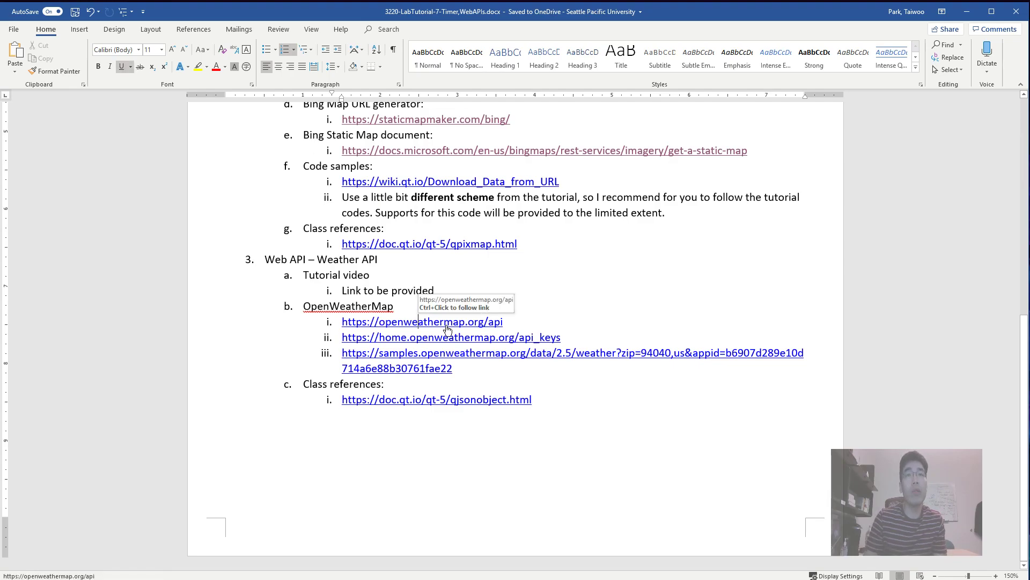
{"action": "key", "text": "Up"}
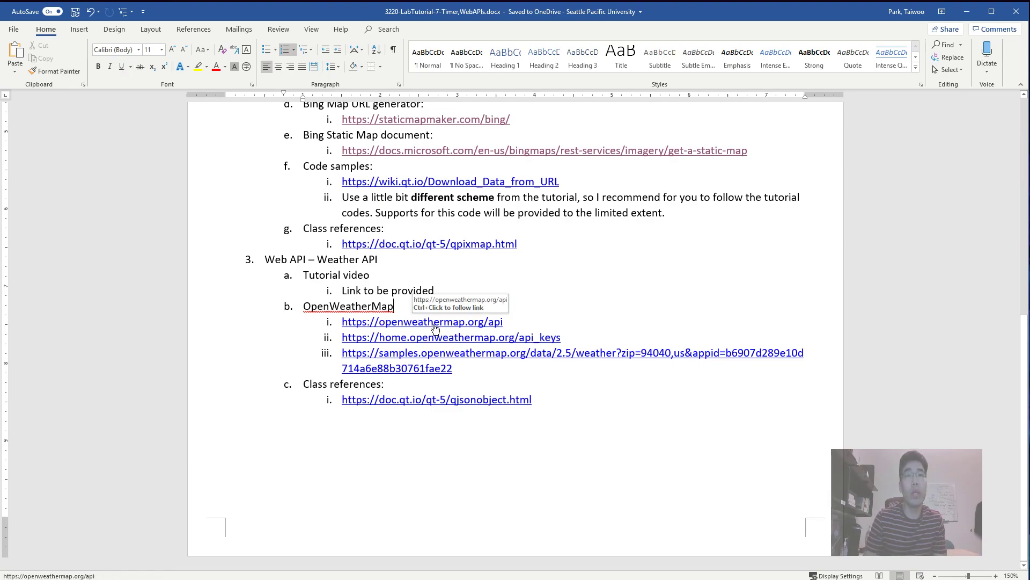
{"action": "triple_click", "coordinate": [437, 326]}
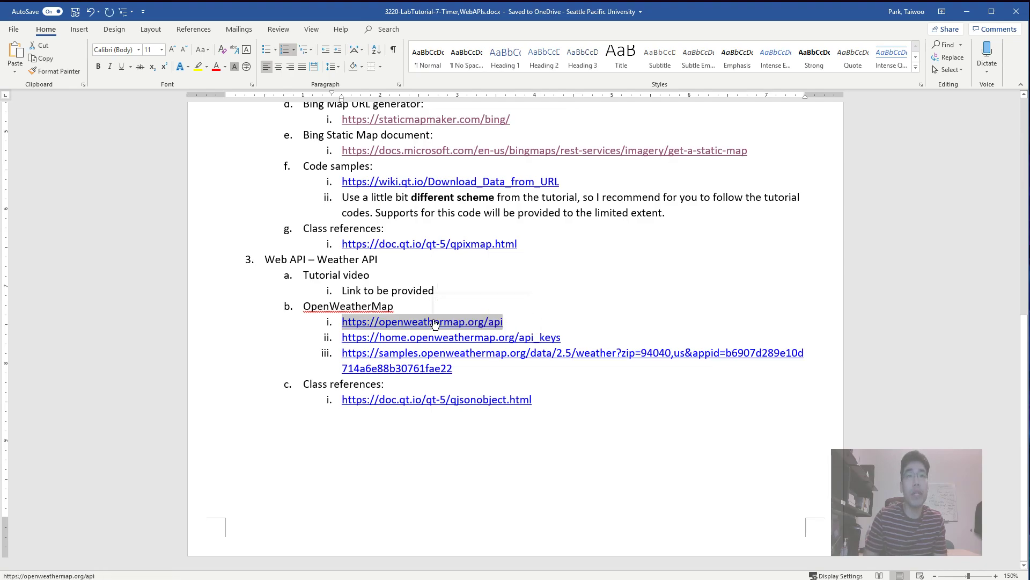
{"action": "left_click", "coordinate": [435, 322], "text": "ctrl"}
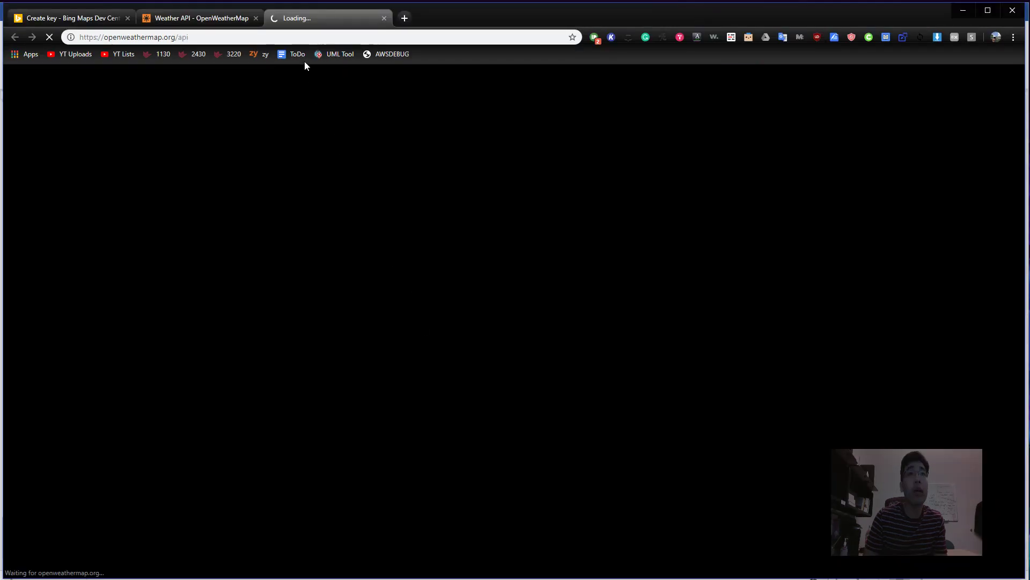
- Close the extra tab, confirm the account is signed in, and return to the Weather API page
{"action": "left_click", "coordinate": [255, 18]}
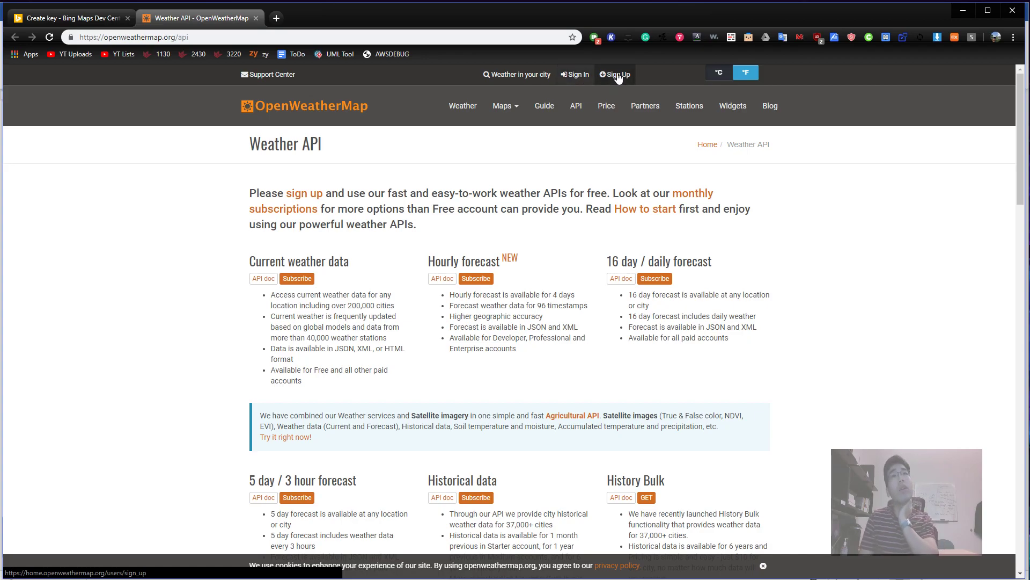
{"action": "left_click", "coordinate": [576, 76]}
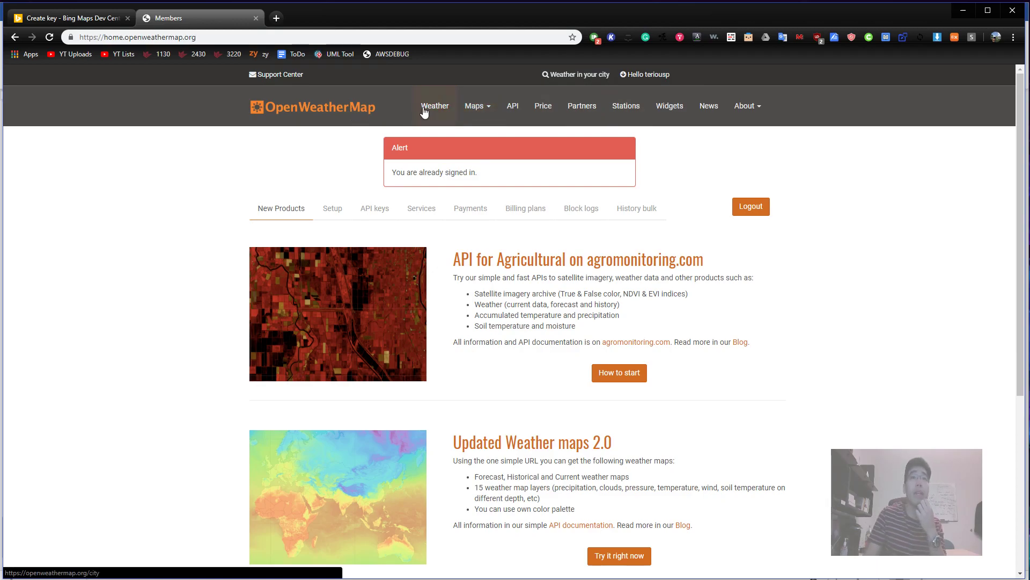
{"action": "left_click", "coordinate": [521, 108]}
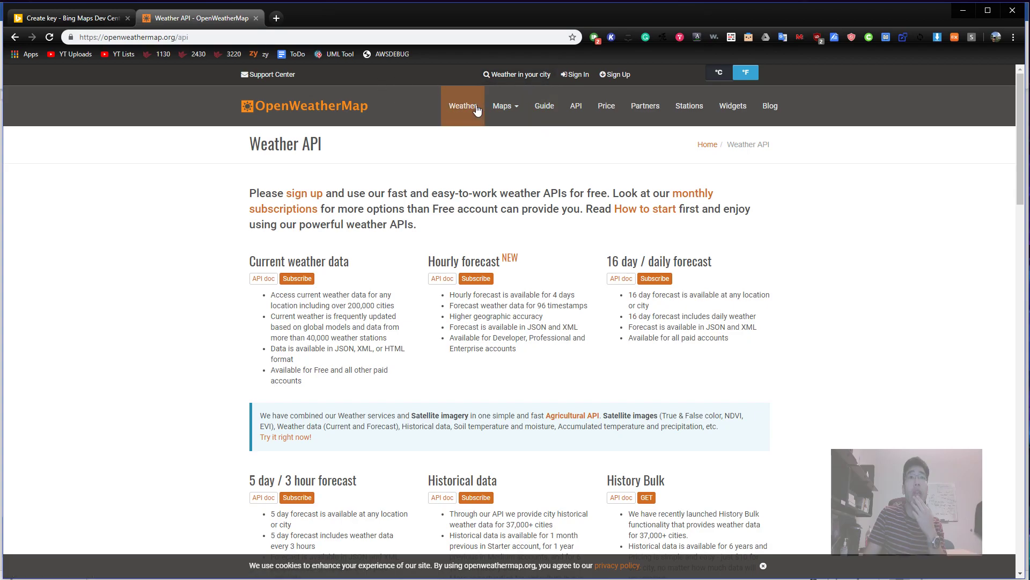
- Open the Current weather data docs and bring up options for the By ZIP code zip=94040 example call
{"action": "left_click", "coordinate": [262, 279]}
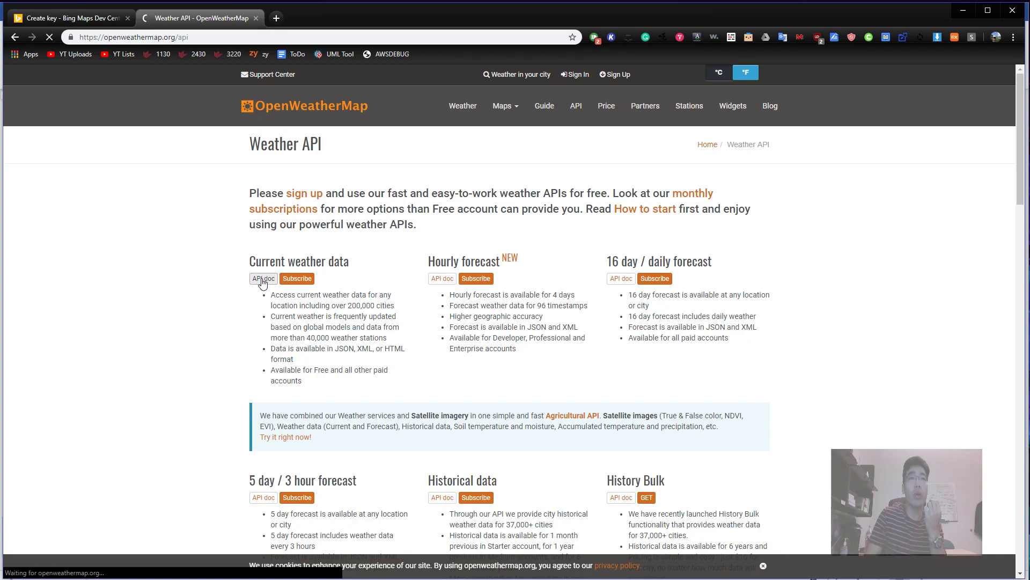
{"action": "scroll", "coordinate": [234, 349], "scroll_direction": "down", "scroll_amount": 1}
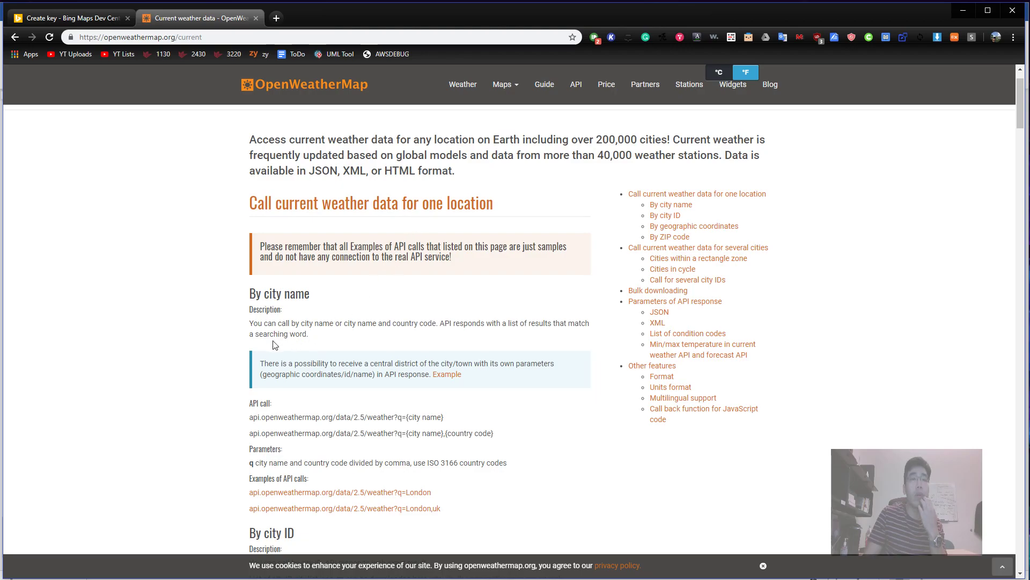
{"action": "scroll", "coordinate": [252, 300], "scroll_direction": "down", "scroll_amount": 3}
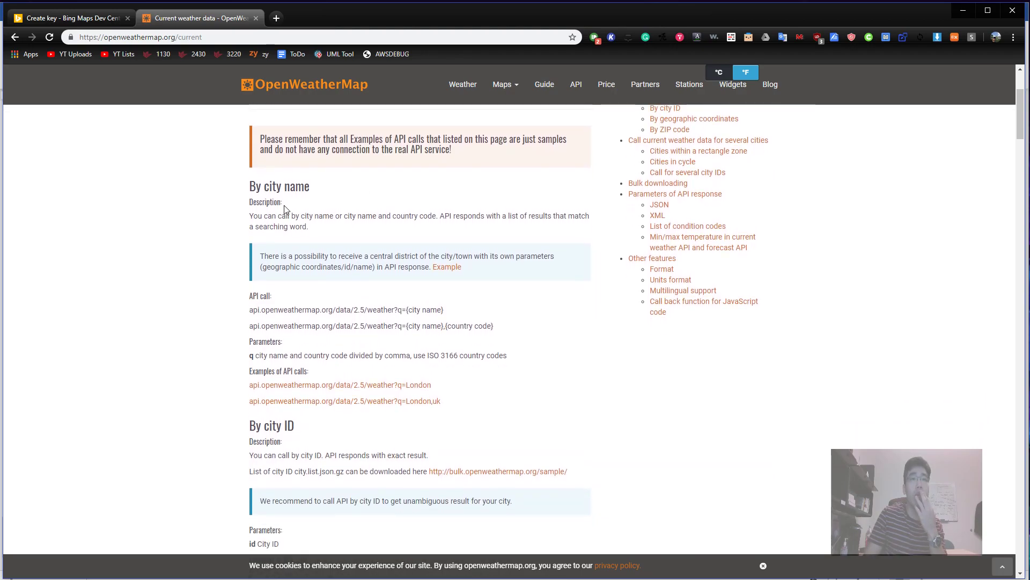
{"action": "scroll", "coordinate": [228, 311], "scroll_direction": "down", "scroll_amount": 1}
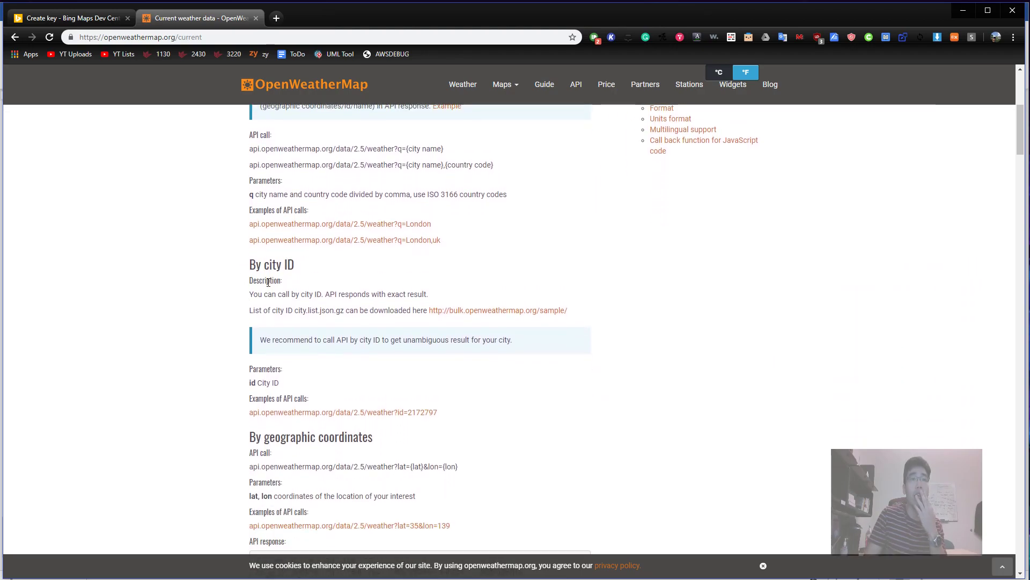
{"action": "scroll", "coordinate": [233, 311], "scroll_direction": "down", "scroll_amount": 3}
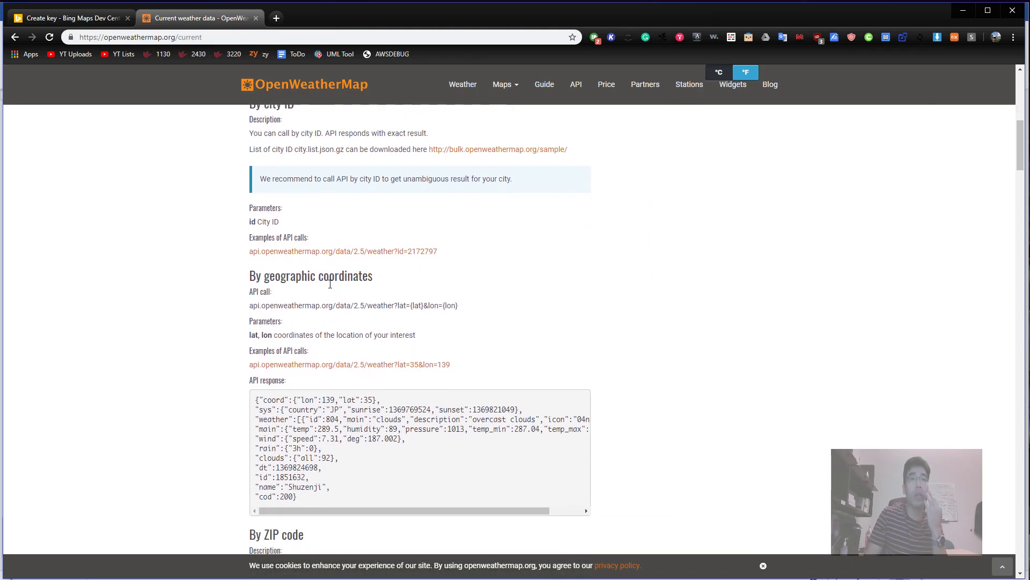
{"action": "scroll", "coordinate": [231, 323], "scroll_direction": "down", "scroll_amount": 4}
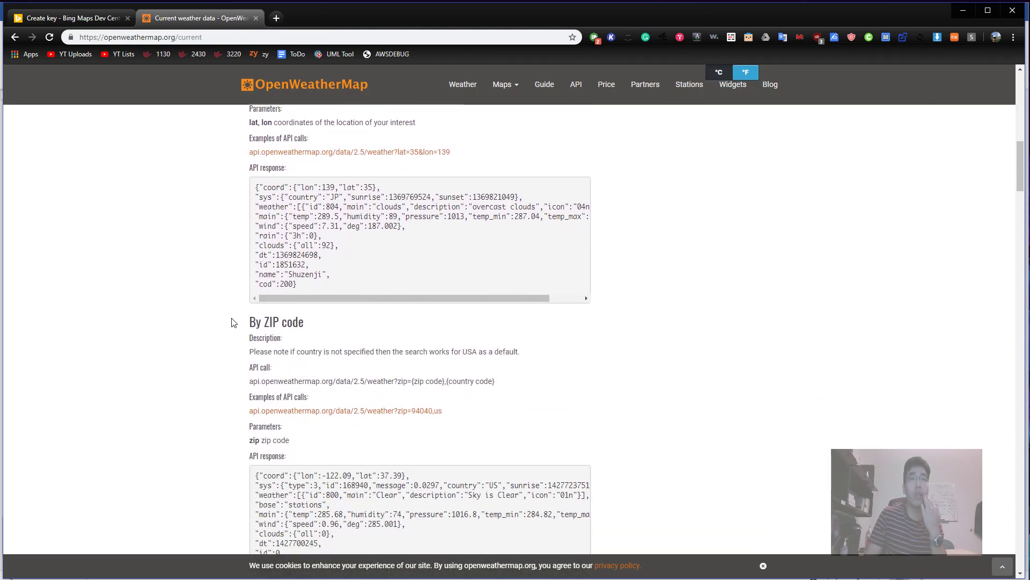
{"action": "scroll", "coordinate": [247, 290], "scroll_direction": "down", "scroll_amount": 2}
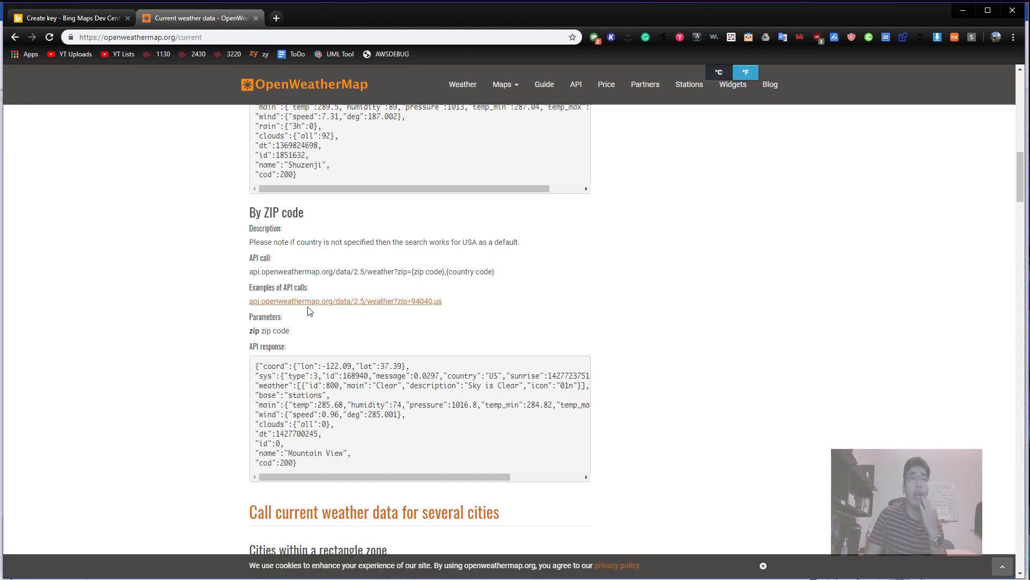
{"action": "right_click", "coordinate": [353, 304]}
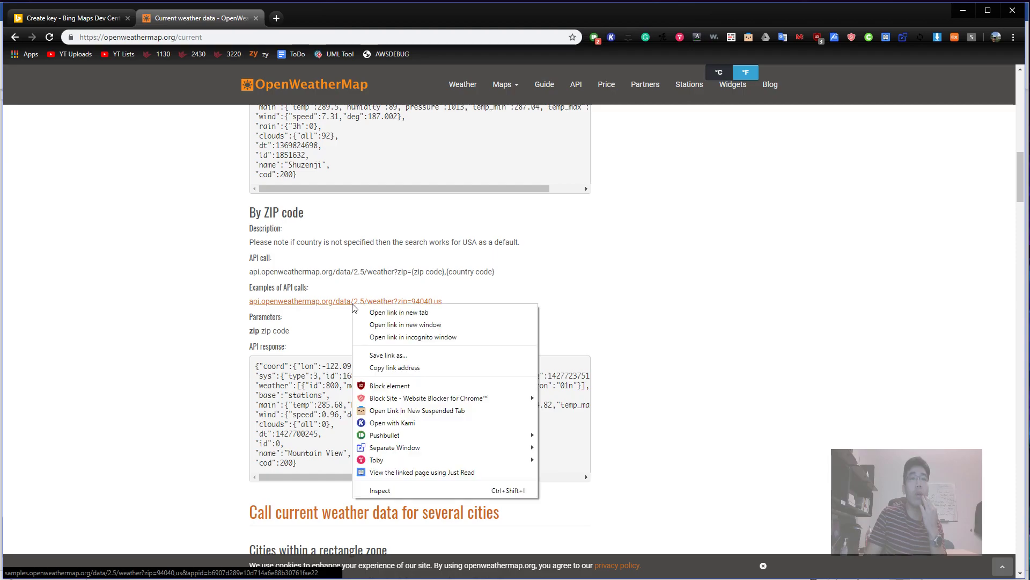
- Open the zip=94040 example call in its own tab and view its JSON response
{"action": "left_click", "coordinate": [385, 314]}
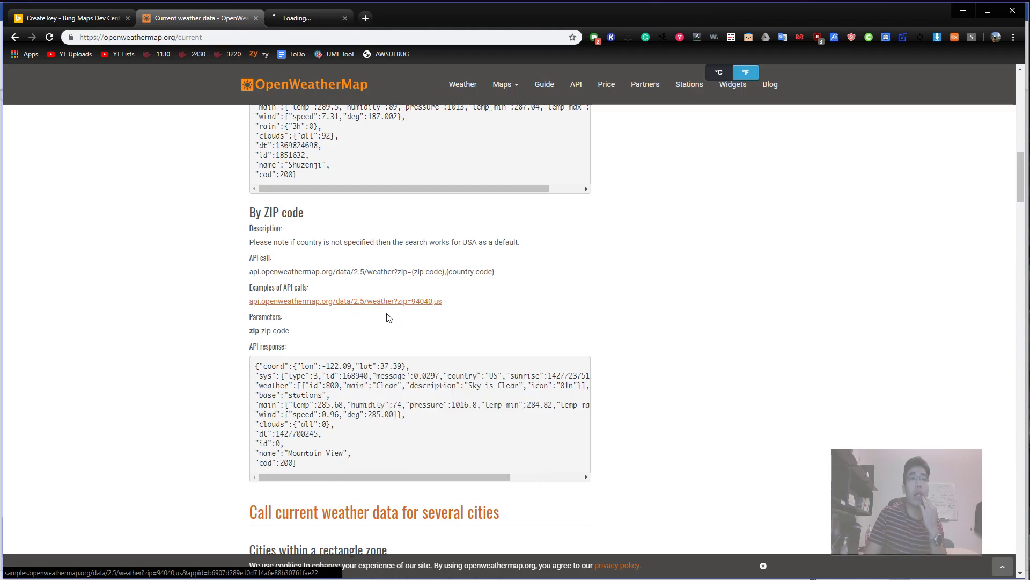
{"action": "left_click", "coordinate": [327, 18]}
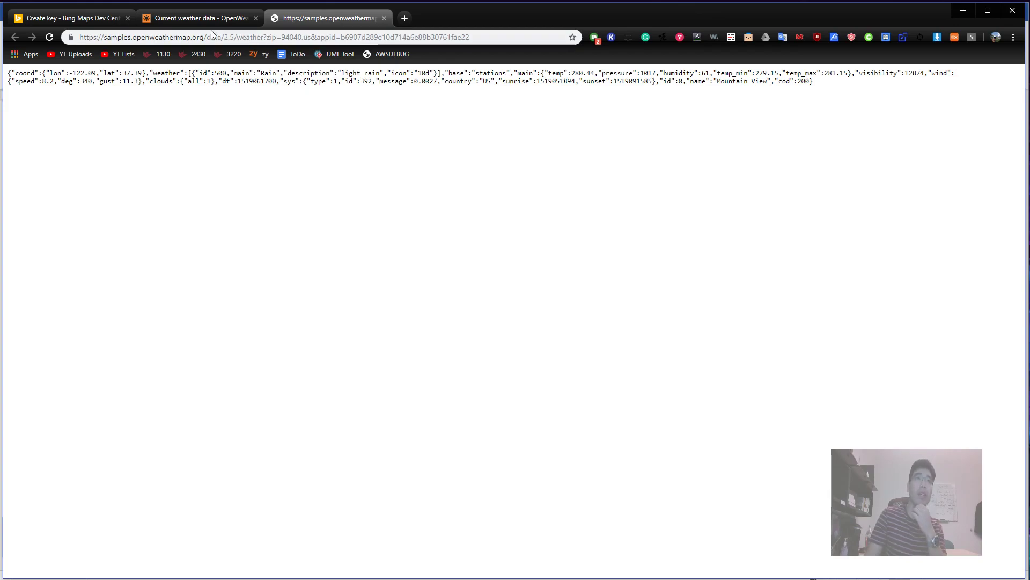
{"action": "left_click", "coordinate": [419, 37]}
{"action": "left_click", "coordinate": [282, 37]}
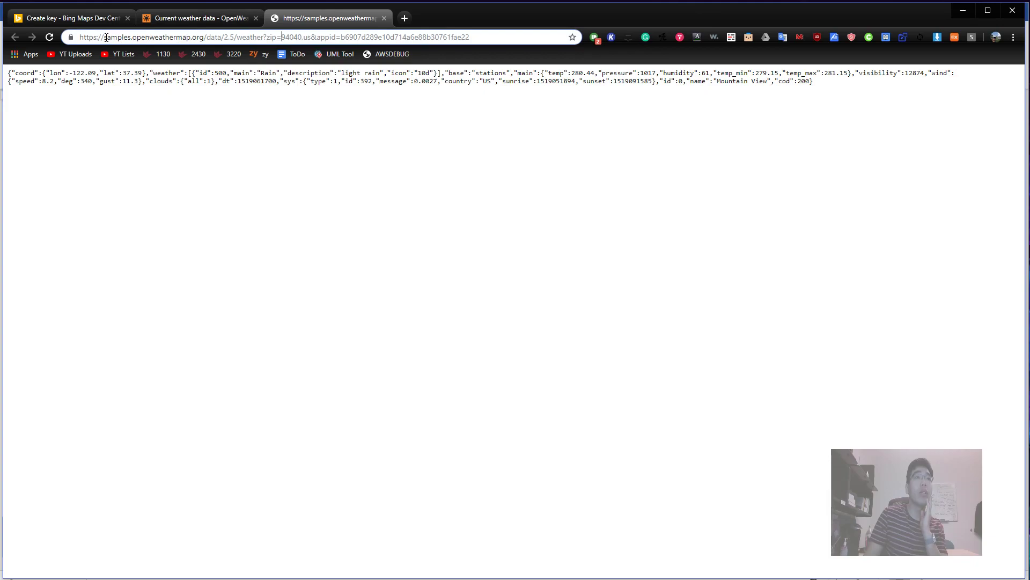
- Highlight the URL's parts: samples host, openweathermap, 2.5 version, zip 94040 and appid key
{"action": "left_click_drag", "start_coordinate": [105, 37], "coordinate": [135, 37]}
{"action": "left_click", "coordinate": [122, 38]}
{"action": "double_click", "coordinate": [112, 37]}
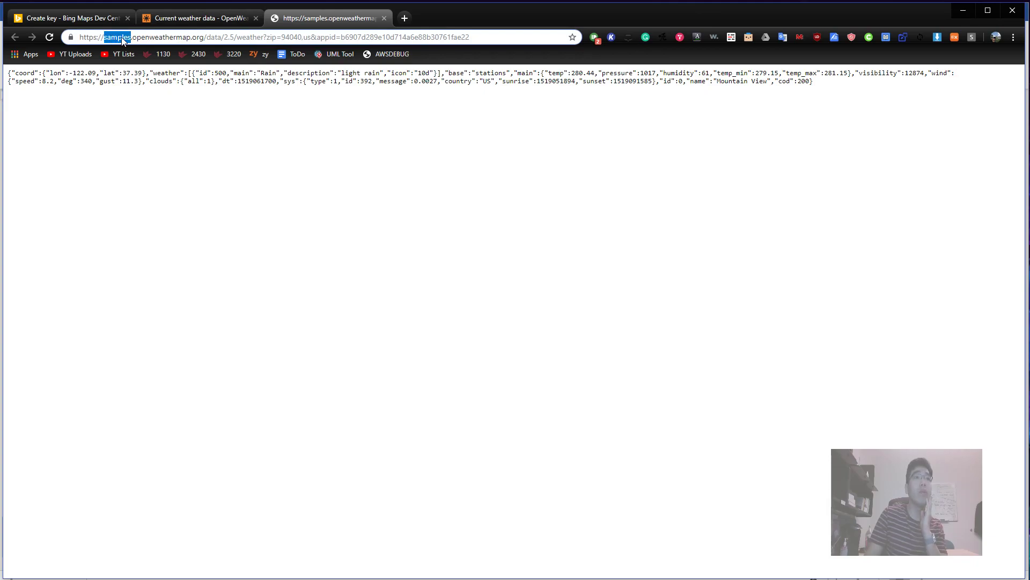
{"action": "double_click", "coordinate": [167, 38]}
{"action": "left_click", "coordinate": [230, 37]}
{"action": "double_click", "coordinate": [289, 37]}
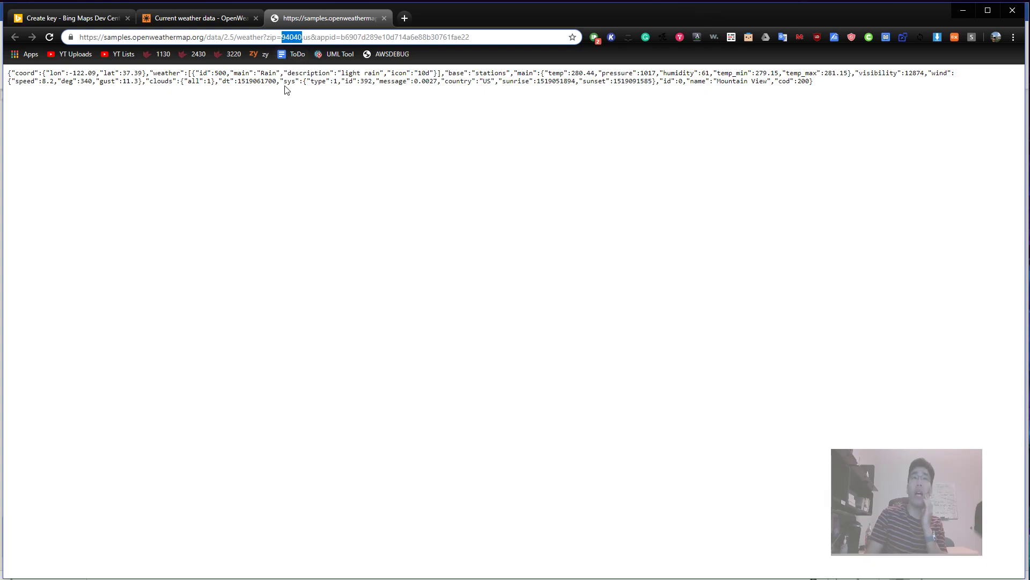
{"action": "double_click", "coordinate": [369, 38]}
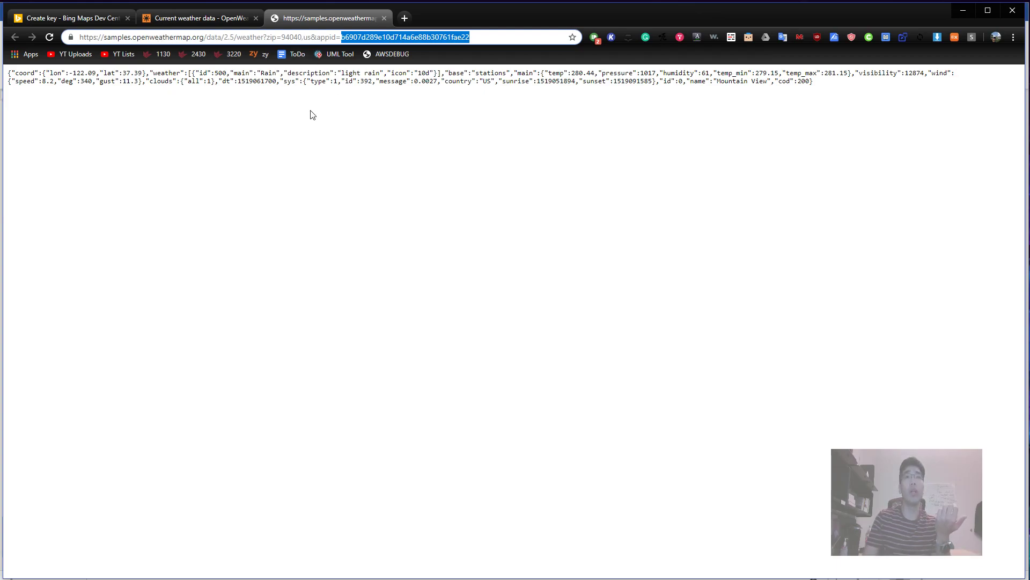
{"action": "left_click", "coordinate": [320, 123]}
{"action": "double_click", "coordinate": [371, 36]}
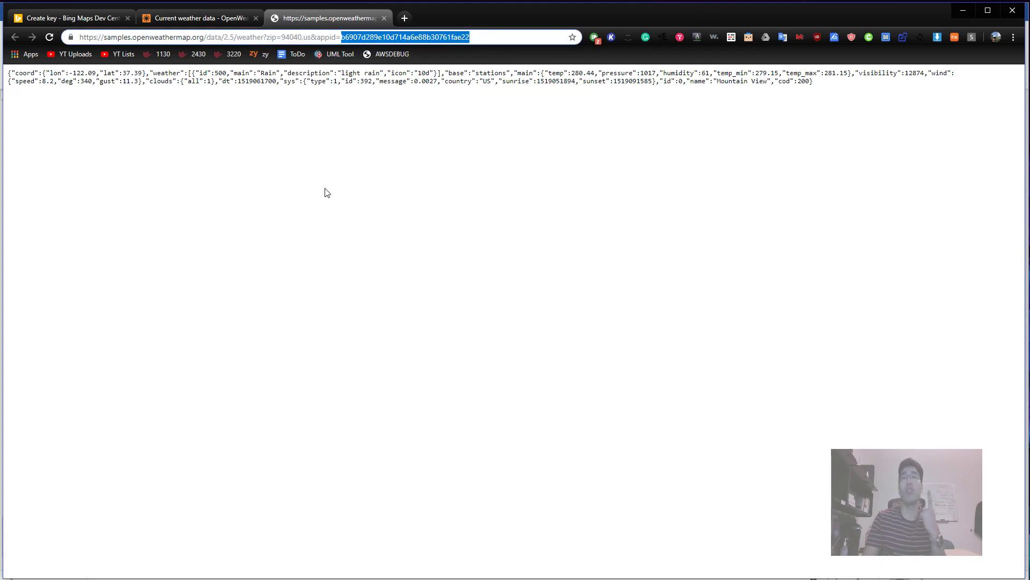
- Return to the Current weather data docs tab and browse the list of map pages
{"action": "left_click", "coordinate": [204, 18]}
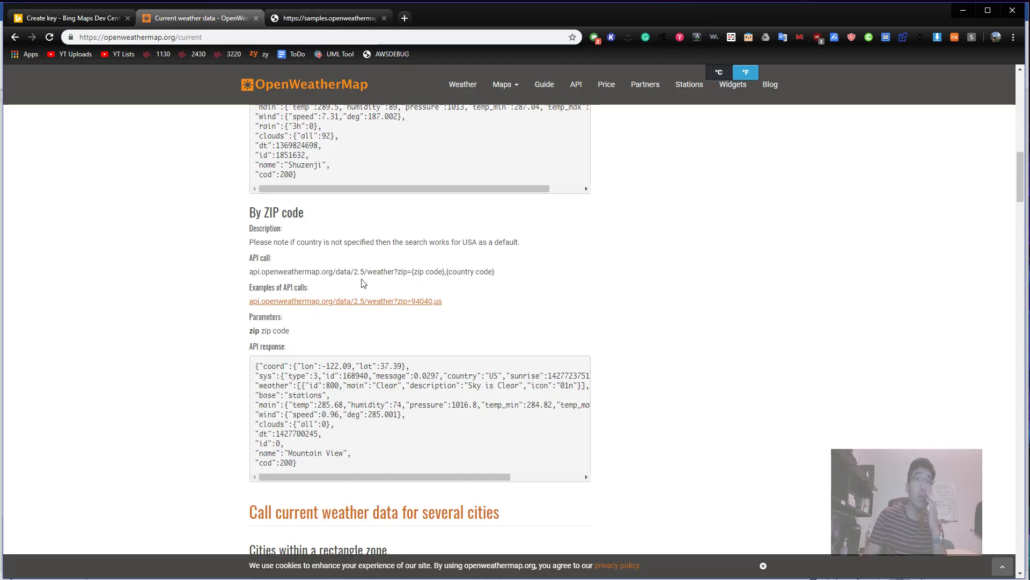
{"action": "left_click", "coordinate": [518, 90]}
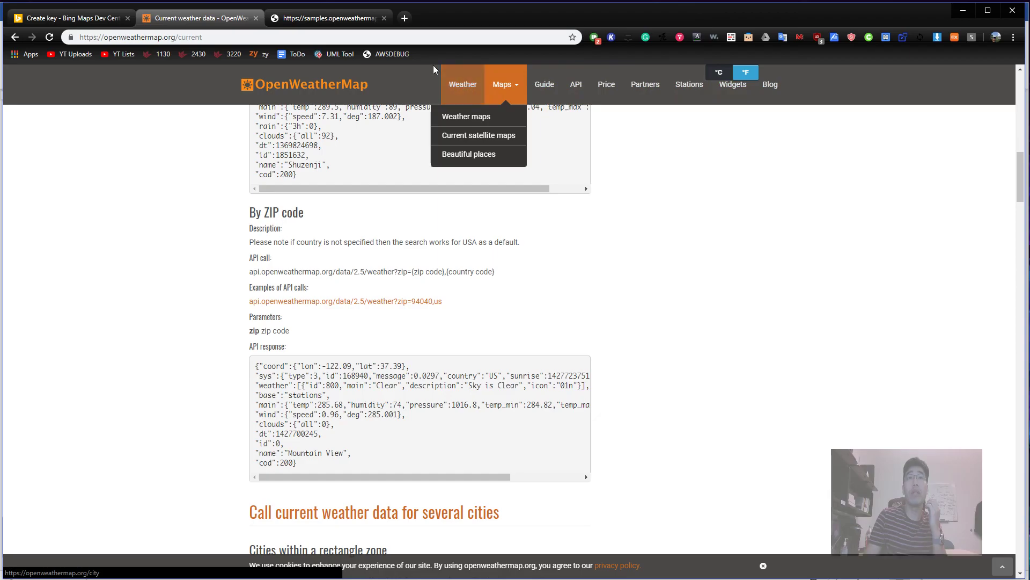
{"action": "scroll", "coordinate": [464, 149], "scroll_direction": "up", "scroll_amount": 10}
{"action": "scroll", "coordinate": [465, 149], "scroll_direction": "up", "scroll_amount": 3}
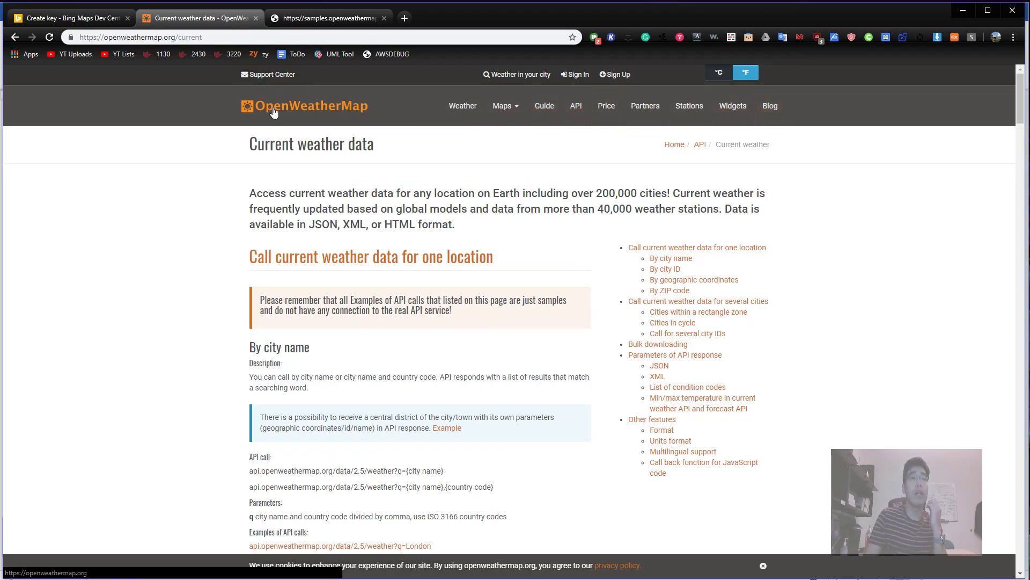
{"action": "left_click", "coordinate": [502, 108]}
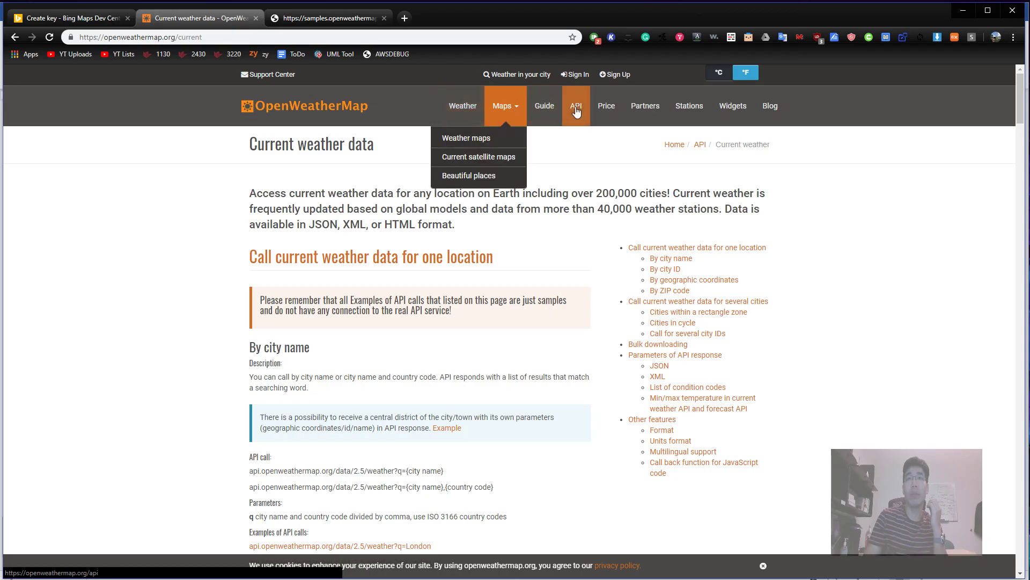
{"action": "left_click", "coordinate": [707, 178]}
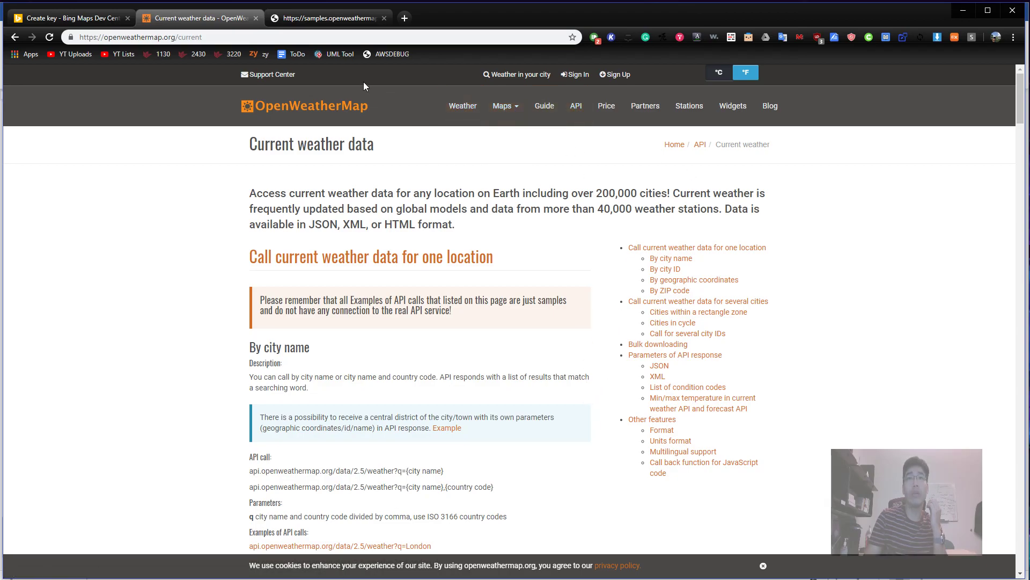
- Visit the account sign-in page, then the main site's Weather API overview
{"action": "left_click", "coordinate": [577, 75]}
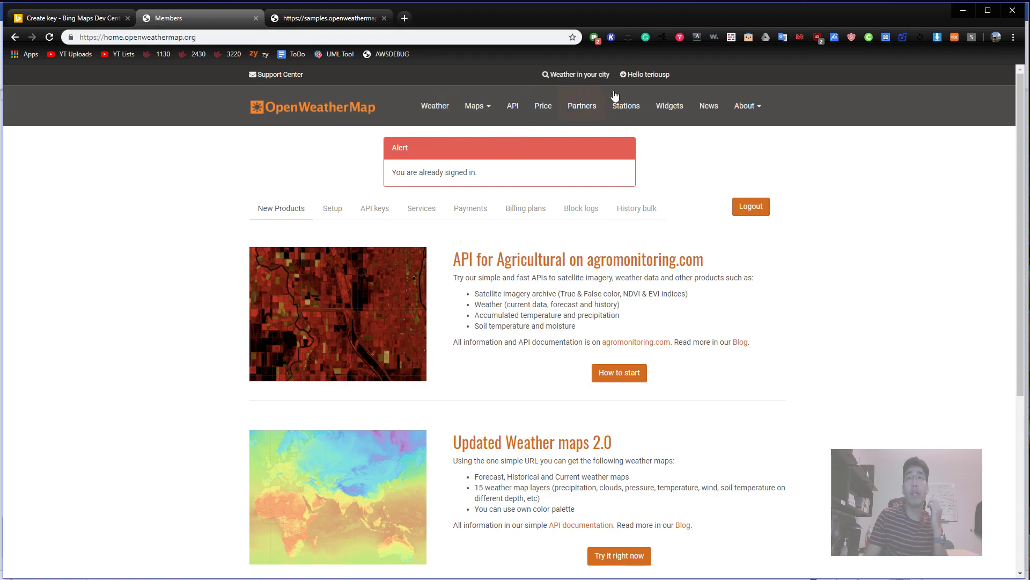
{"action": "left_click", "coordinate": [662, 77]}
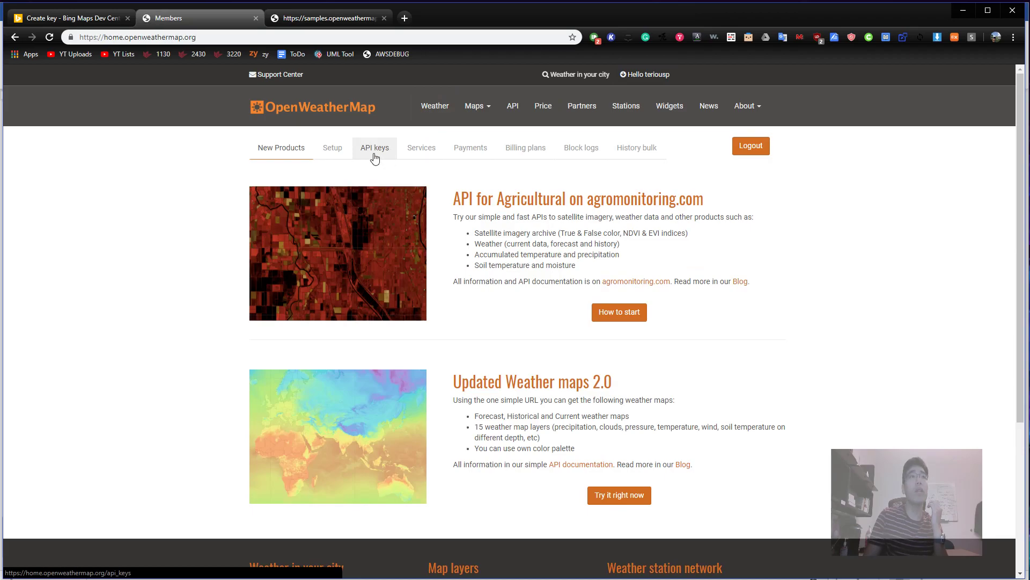
{"action": "left_click", "coordinate": [321, 107]}
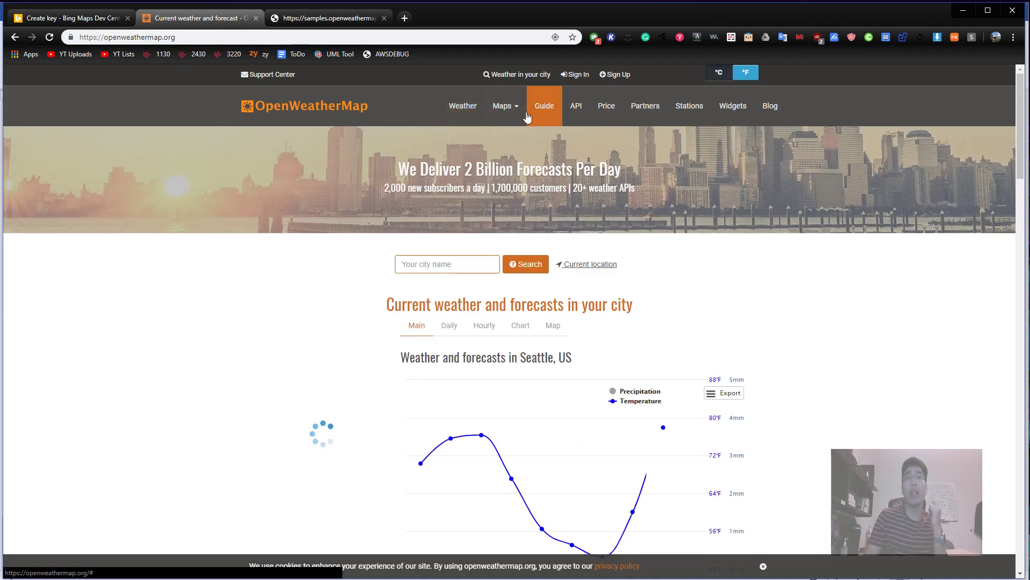
{"action": "left_click", "coordinate": [576, 113]}
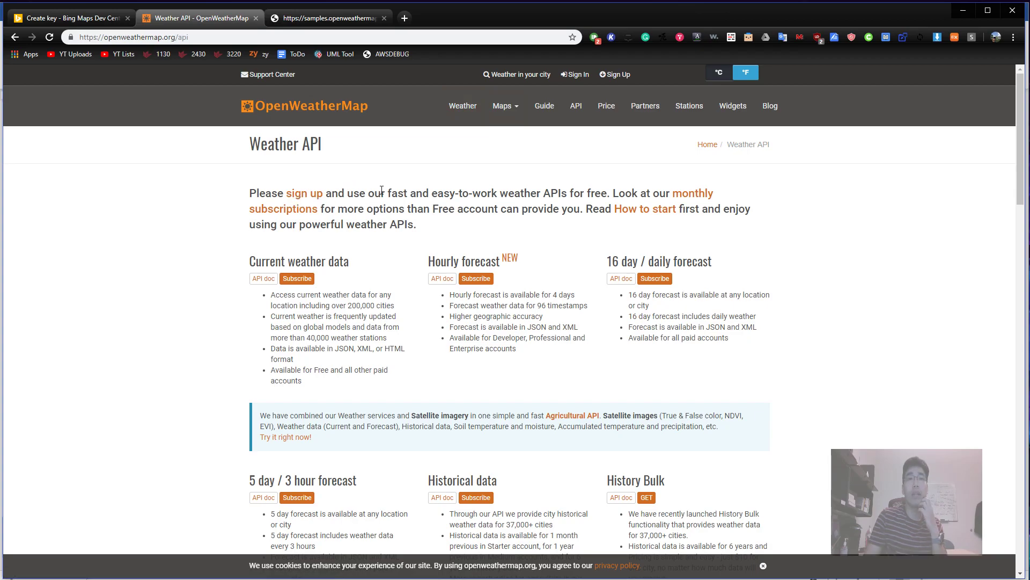
{"action": "scroll", "coordinate": [383, 189], "scroll_direction": "down", "scroll_amount": 20}
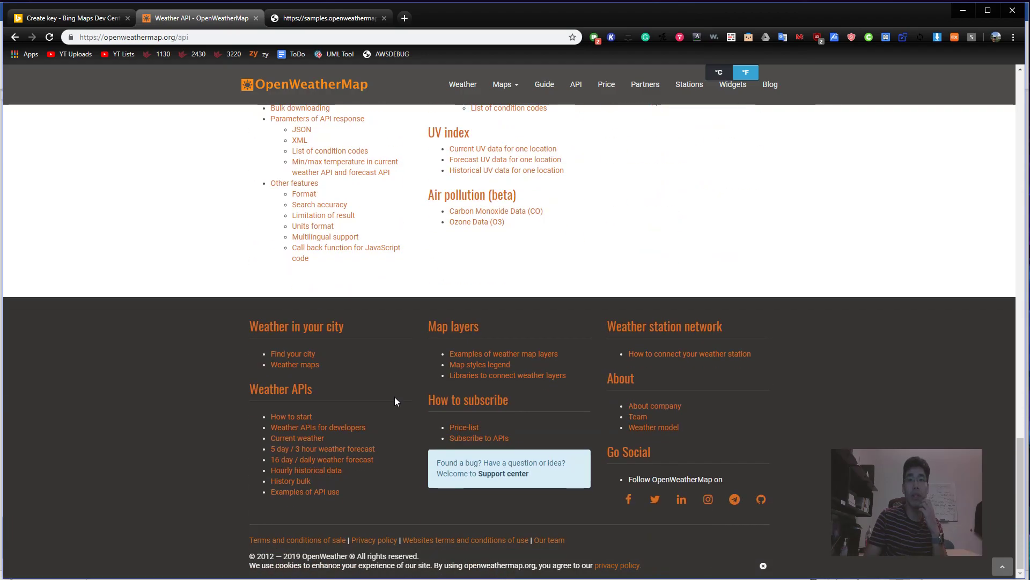
{"action": "key", "text": "Home"}
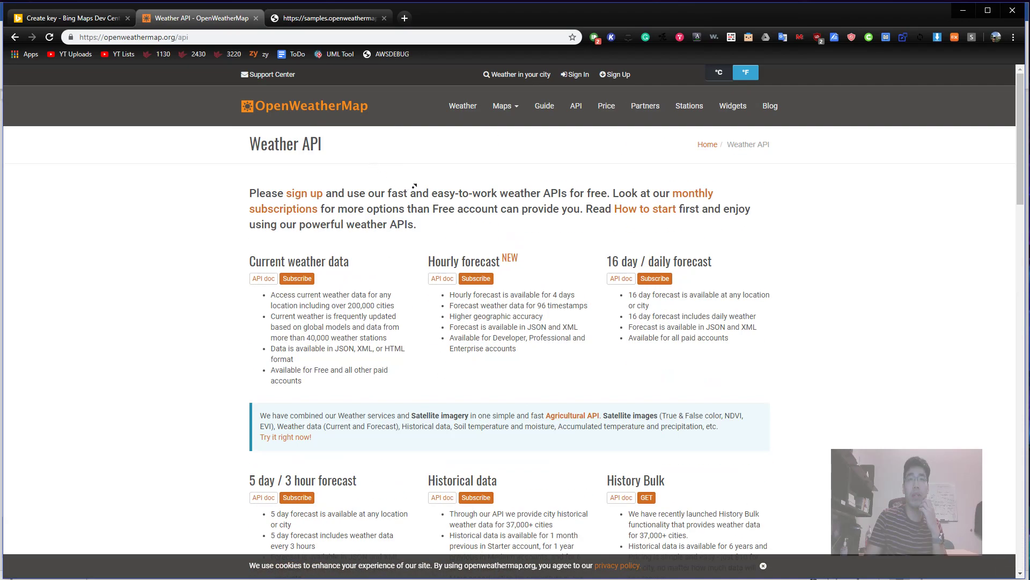
- Sign in to reach the members page and open its API keys section
{"action": "left_click", "coordinate": [575, 74]}
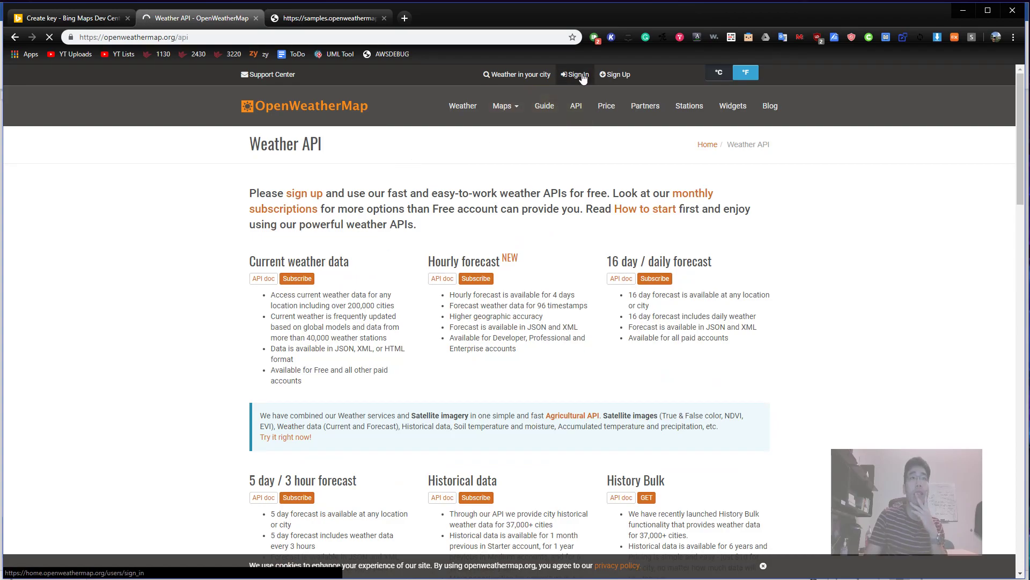
{"action": "left_click", "coordinate": [119, 37]}
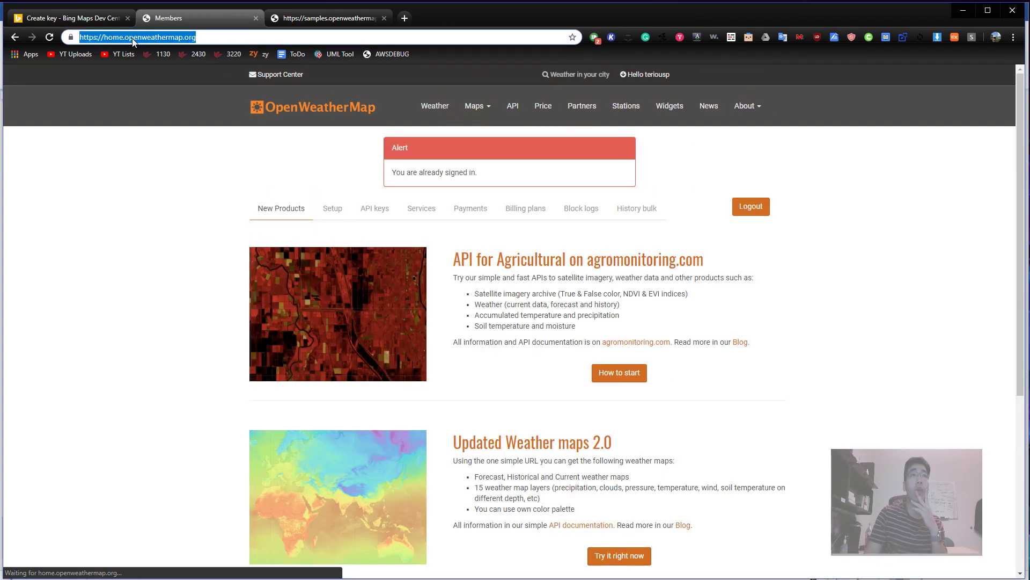
{"action": "left_click", "coordinate": [131, 37]}
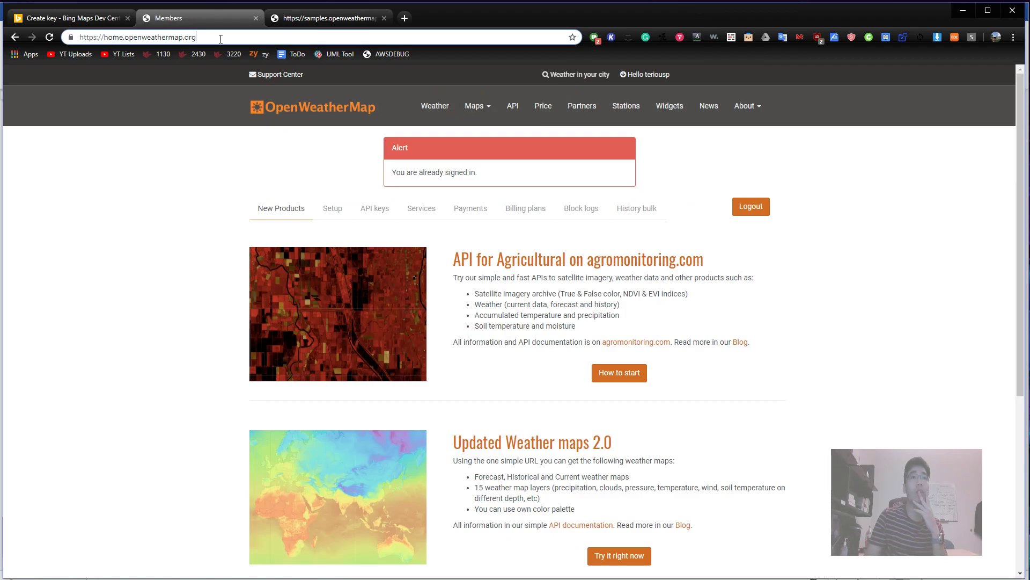
{"action": "left_click", "coordinate": [375, 214]}
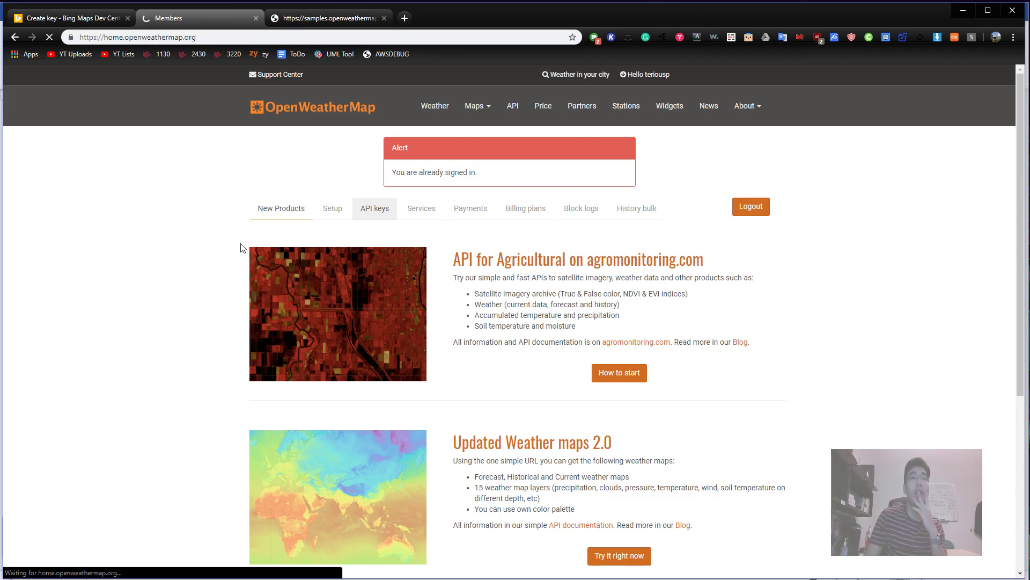
- Select the Default key on the API keys page and copy it
{"action": "left_click", "coordinate": [382, 213]}
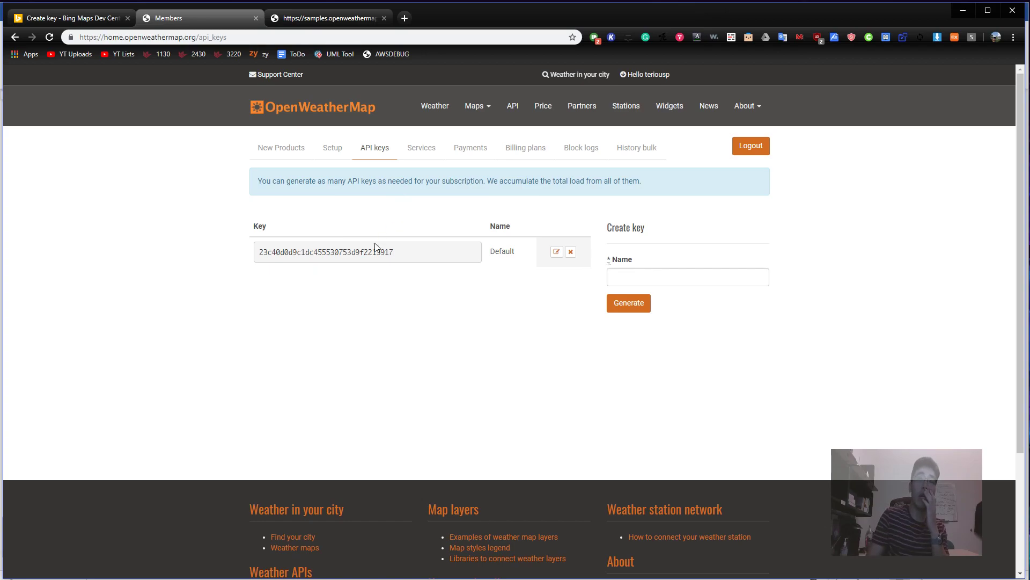
{"action": "double_click", "coordinate": [502, 252]}
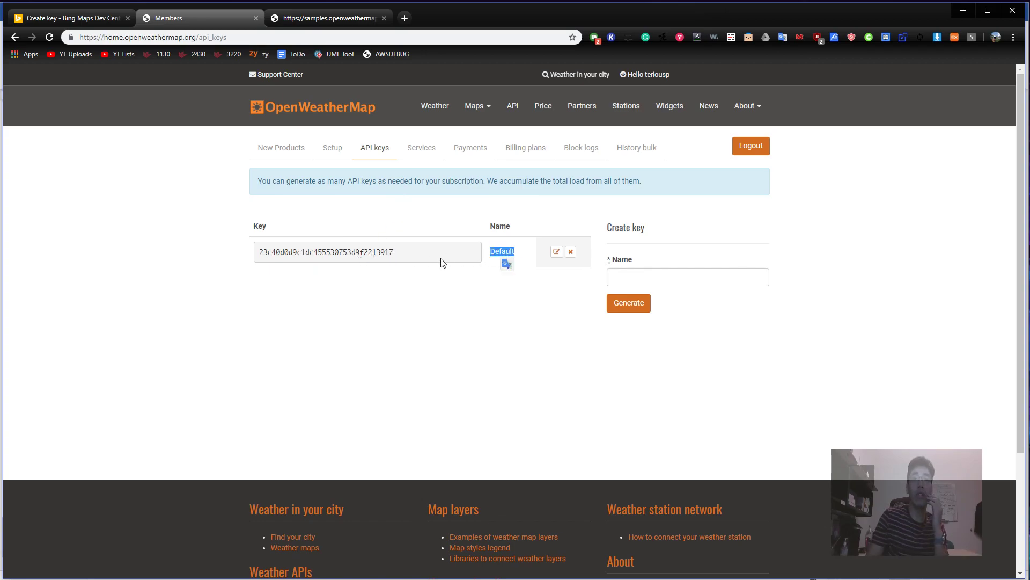
{"action": "double_click", "coordinate": [385, 252]}
{"action": "left_click", "coordinate": [412, 260]}
{"action": "double_click", "coordinate": [340, 256]}
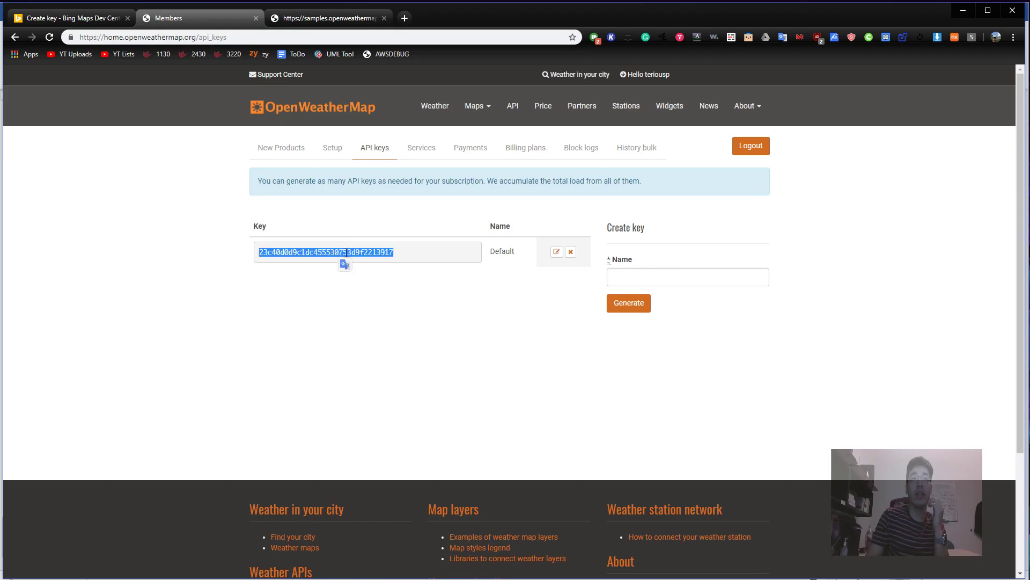
{"action": "right_click", "coordinate": [368, 256]}
{"action": "left_click", "coordinate": [397, 263]}
- Reselect the entire Default key and copy it to the clipboard again
{"action": "left_click", "coordinate": [393, 279]}
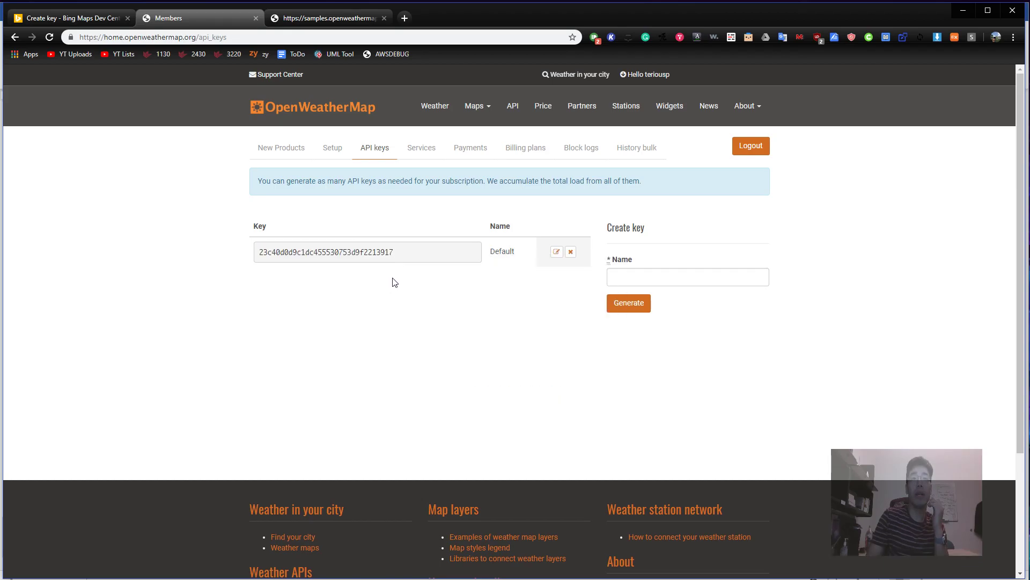
{"action": "left_click", "coordinate": [659, 274]}
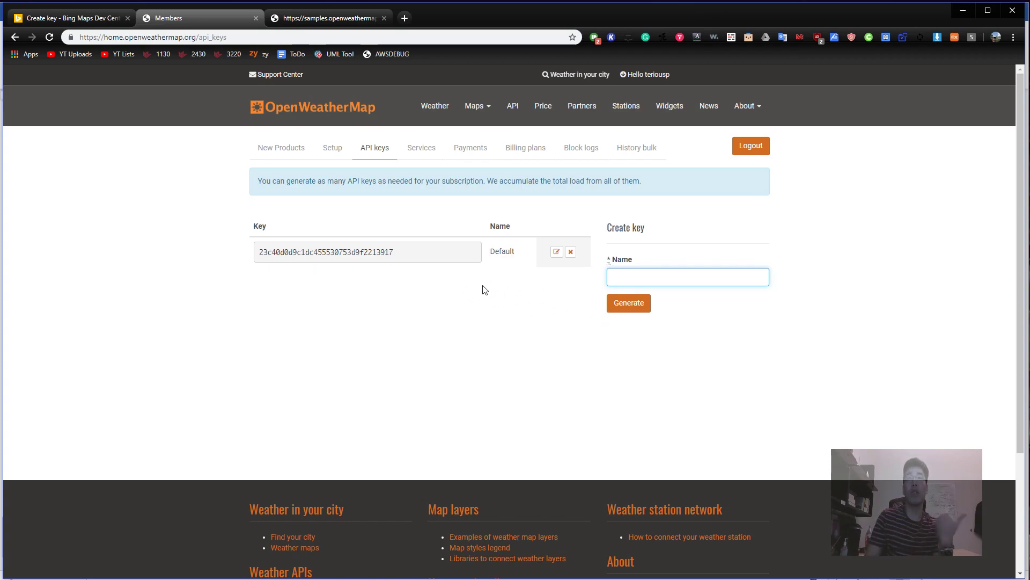
{"action": "left_click", "coordinate": [404, 256]}
{"action": "left_click_drag", "start_coordinate": [404, 256], "coordinate": [258, 254]}
{"action": "right_click", "coordinate": [329, 253]}
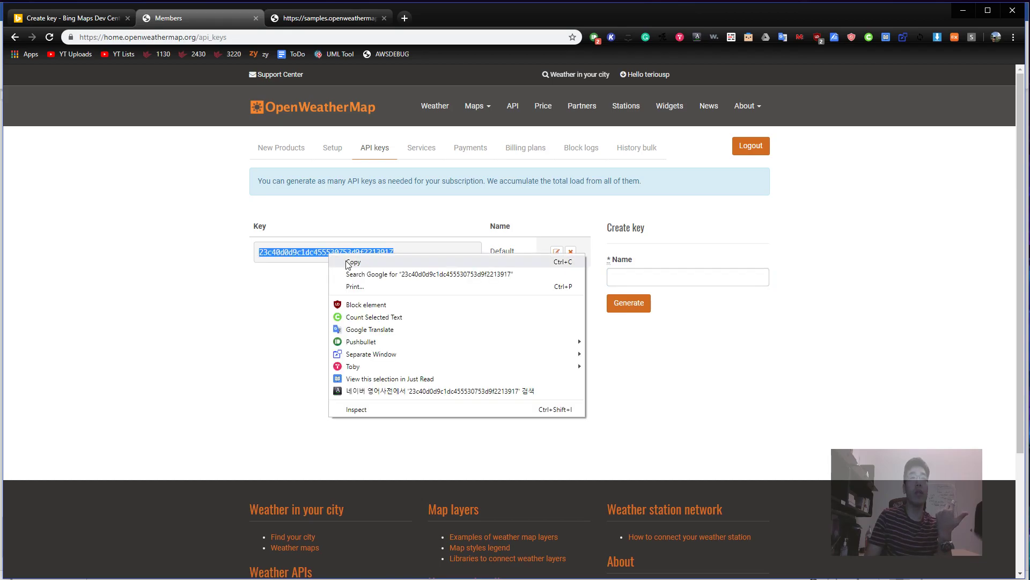
{"action": "left_click", "coordinate": [342, 262]}
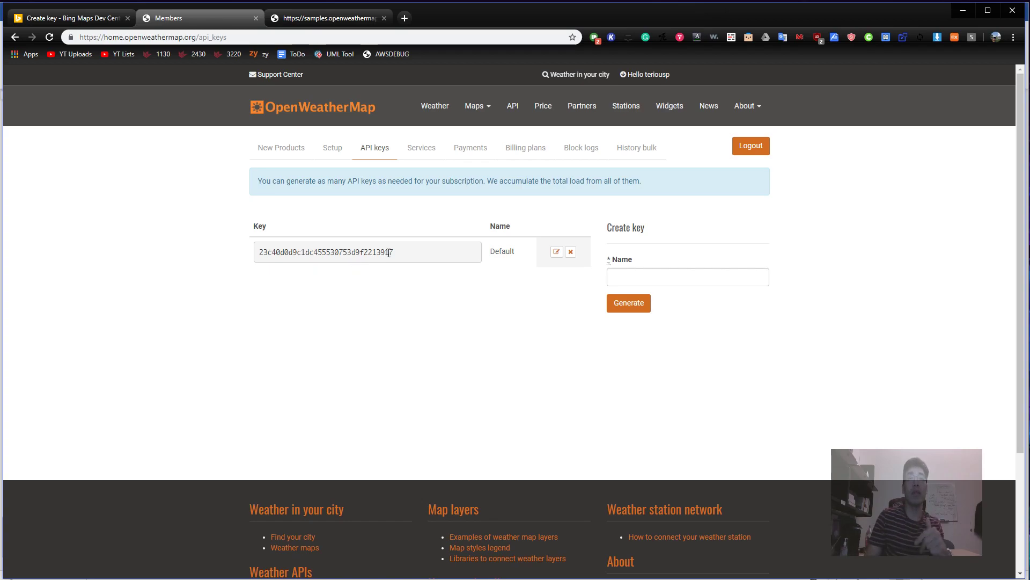
{"action": "double_click", "coordinate": [388, 252]}
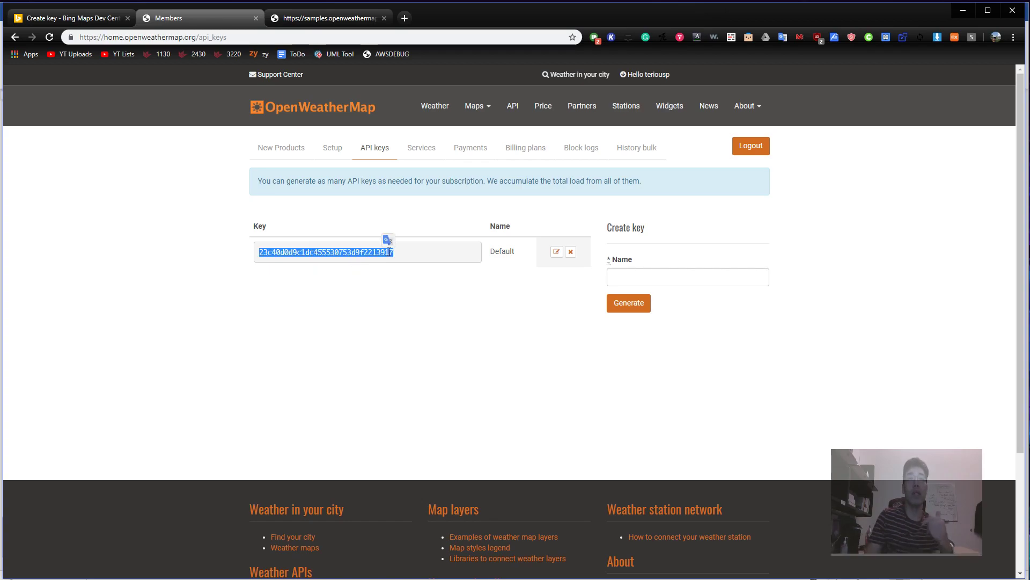
- Paste the account's API key over the sample appid value in the zip=94040 URL
{"action": "left_click", "coordinate": [402, 336]}
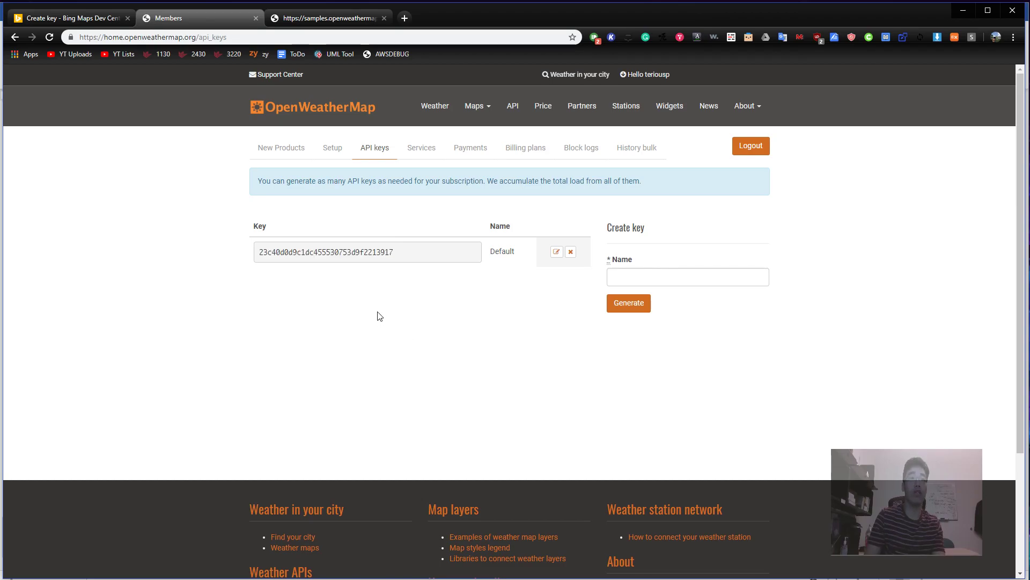
{"action": "left_click", "coordinate": [344, 19]}
{"action": "left_click", "coordinate": [322, 74]}
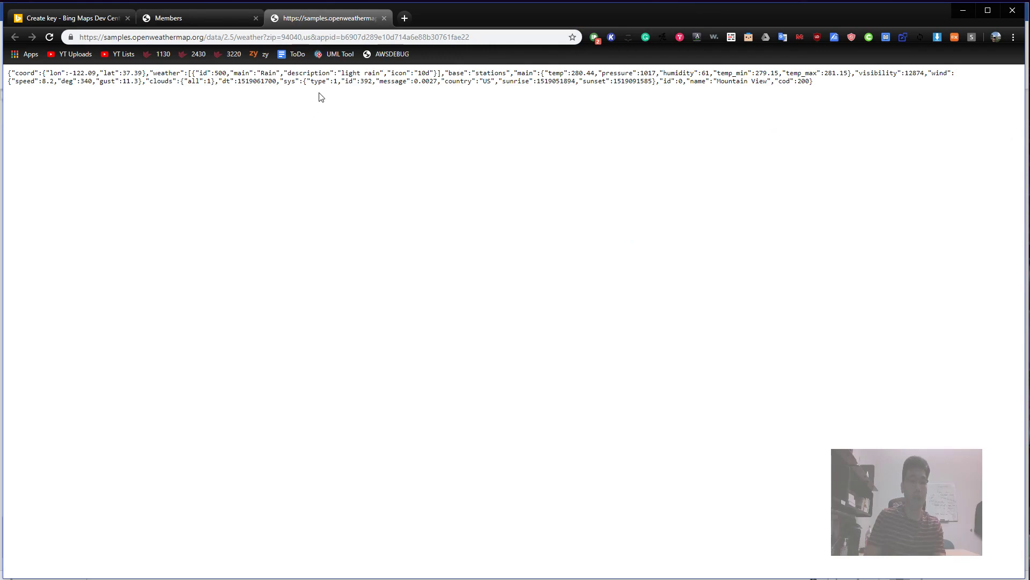
{"action": "double_click", "coordinate": [365, 37]}
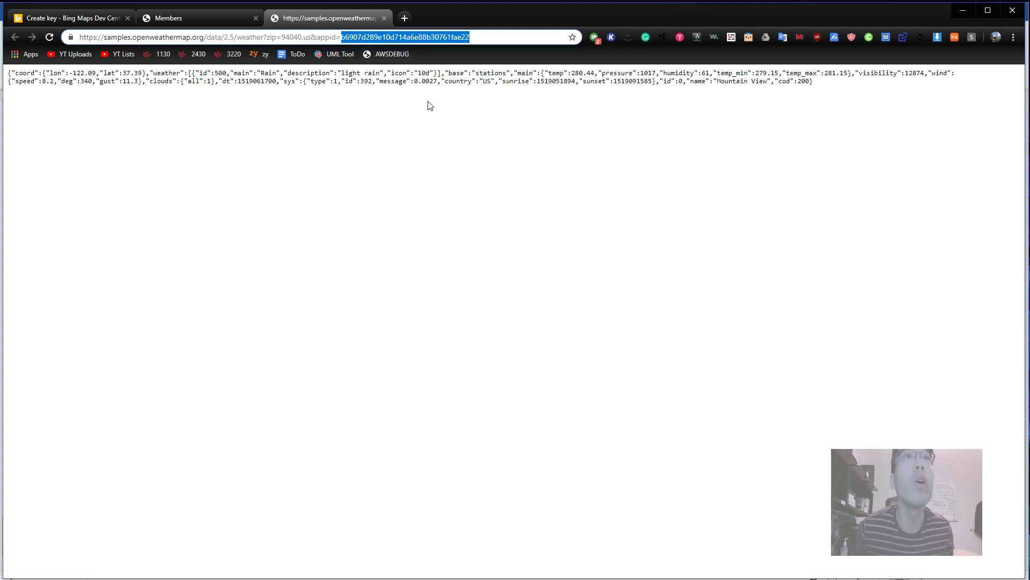
{"action": "key", "text": "ctrl+v"}
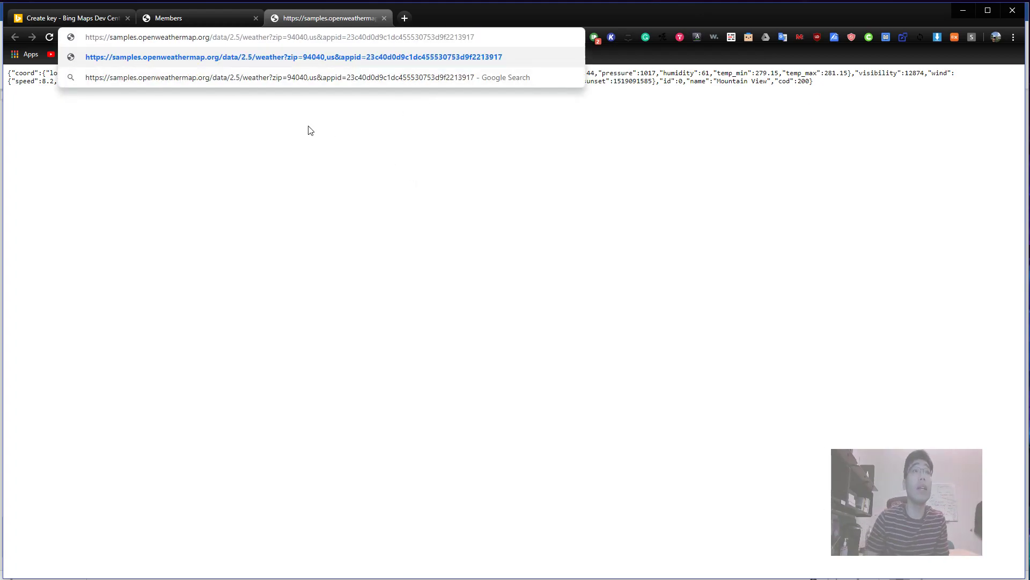
- Change the host from samples to api and load the live Mountain View request
{"action": "left_click_drag", "start_coordinate": [136, 38], "coordinate": [111, 40]}
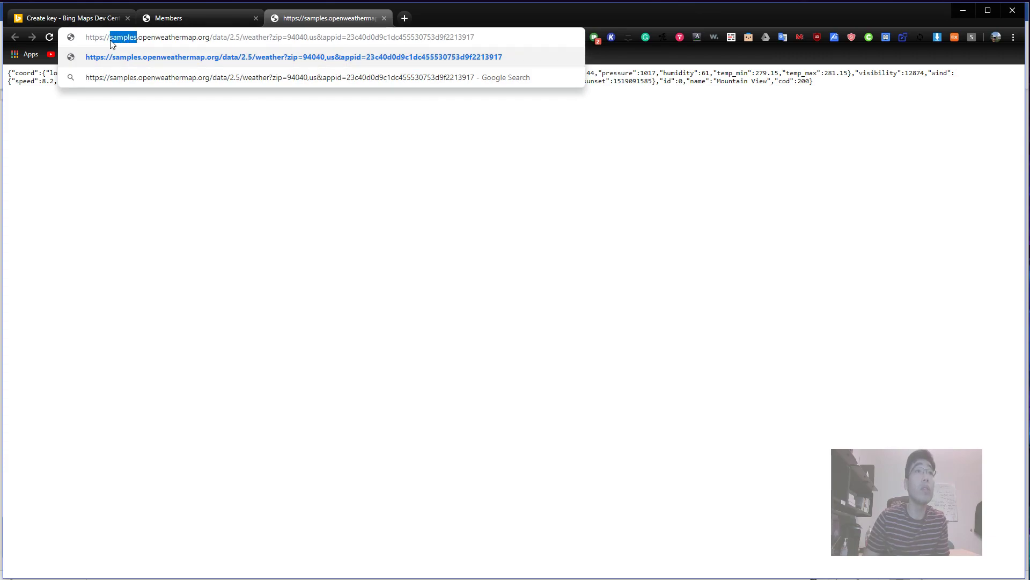
{"action": "type", "text": "api"}
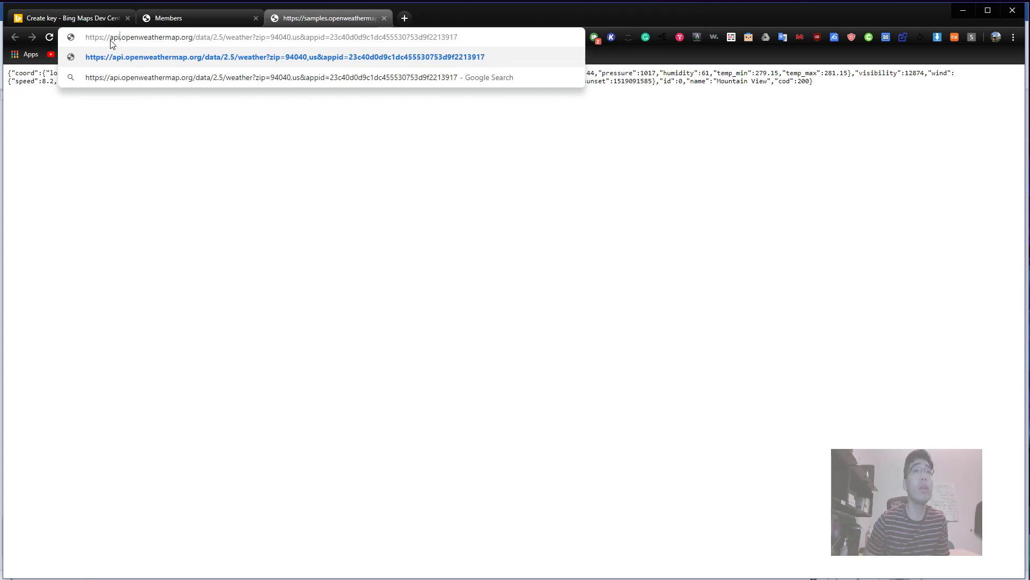
{"action": "key", "text": "Return"}
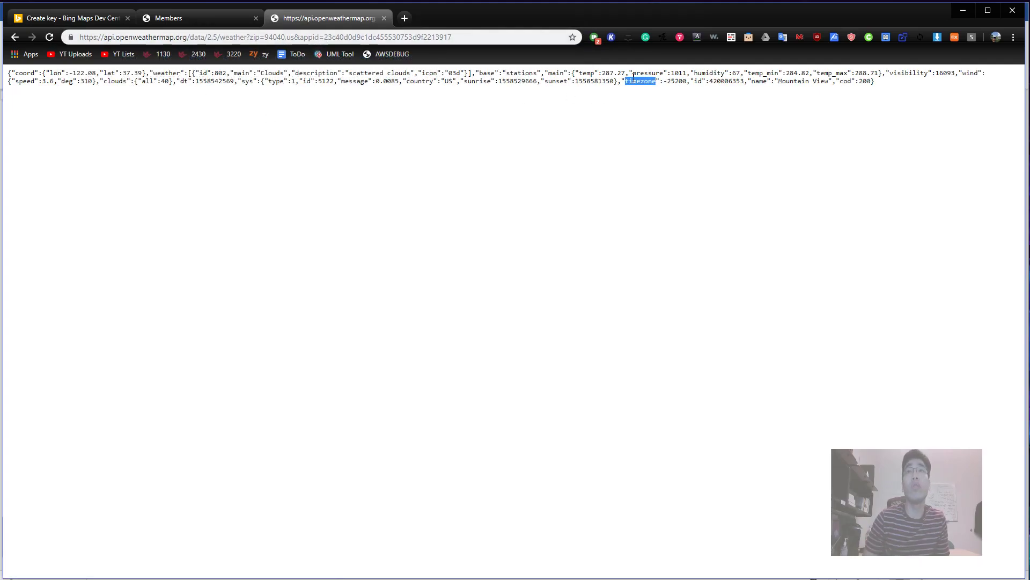
{"action": "key", "text": "ctrl+a"}
{"action": "left_click", "coordinate": [481, 42]}
{"action": "left_click", "coordinate": [488, 43]}
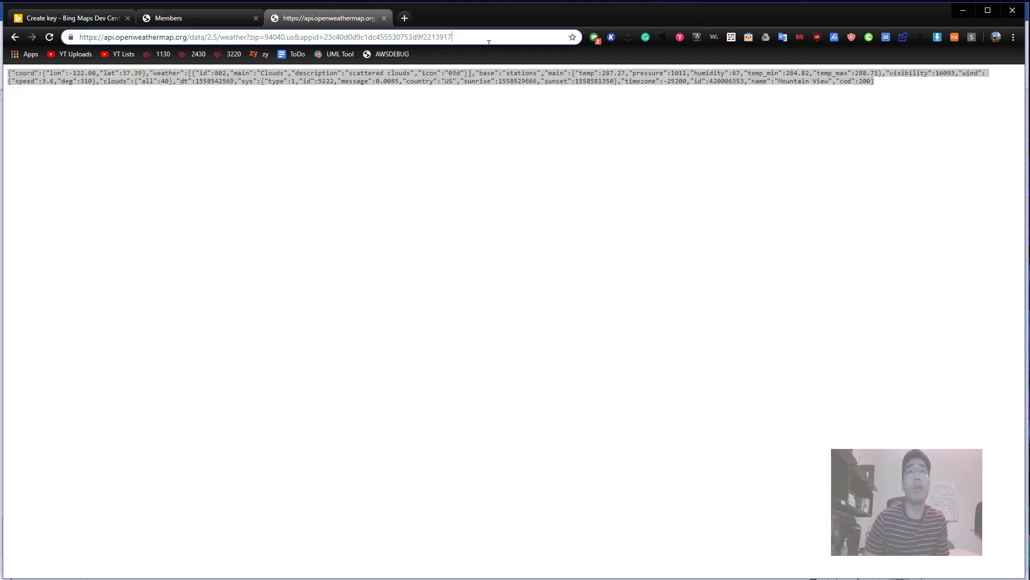
{"action": "key", "text": "Return"}
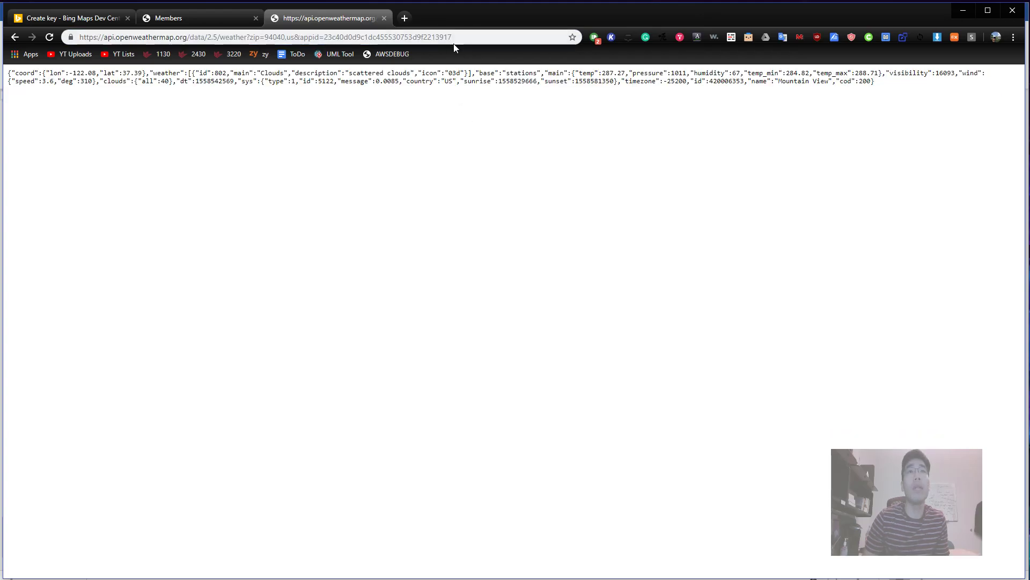
- Test the request with a shortened API key, see 'Invalid API key', and close that tab
{"action": "left_click", "coordinate": [484, 39]}
{"action": "key", "text": "ctrl+c"}
{"action": "key", "text": "ctrl+t"}
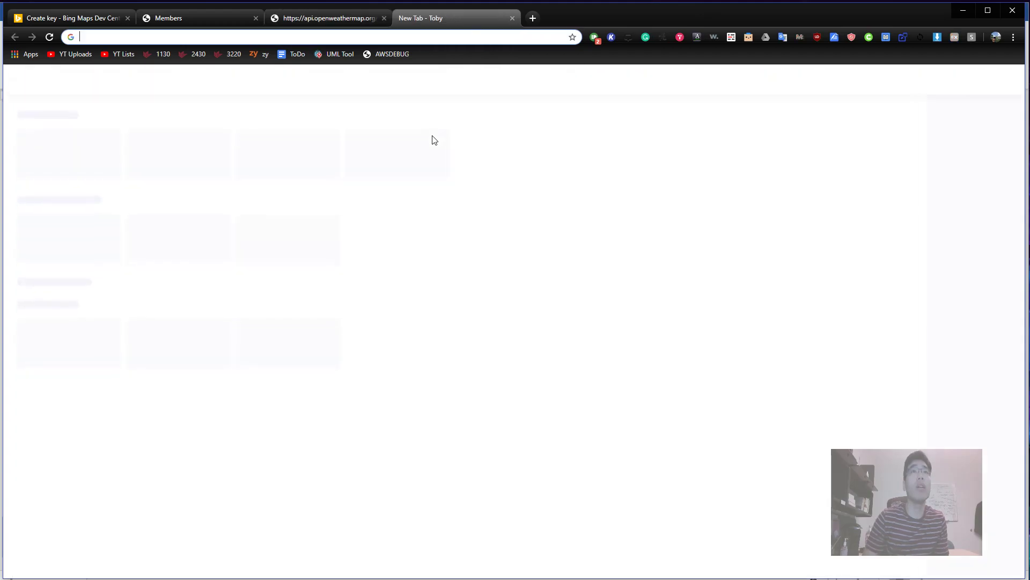
{"action": "key", "text": "ctrl+v"}
{"action": "left_click_drag", "start_coordinate": [428, 37], "coordinate": [483, 40]}
{"action": "key", "text": "BackSpace"}
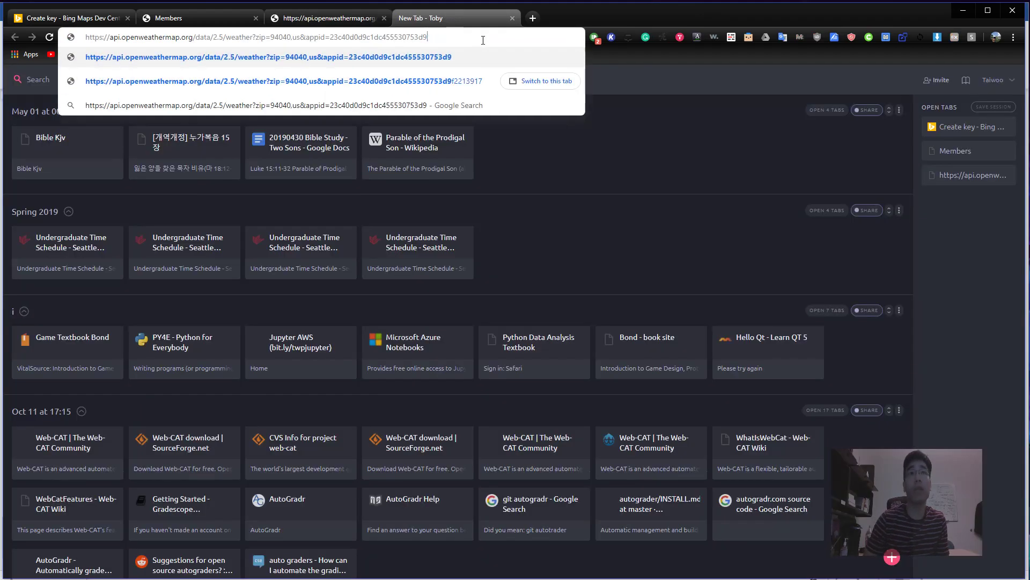
{"action": "key", "text": "Return"}
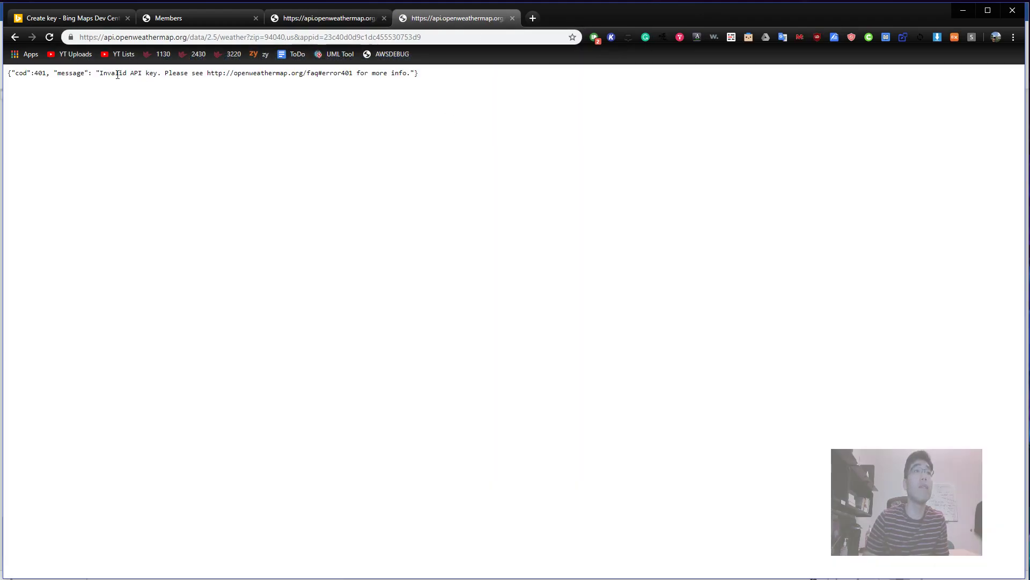
{"action": "left_click_drag", "start_coordinate": [100, 74], "coordinate": [161, 75]}
{"action": "left_click", "coordinate": [346, 120]}
{"action": "key", "text": "ctrl+w"}
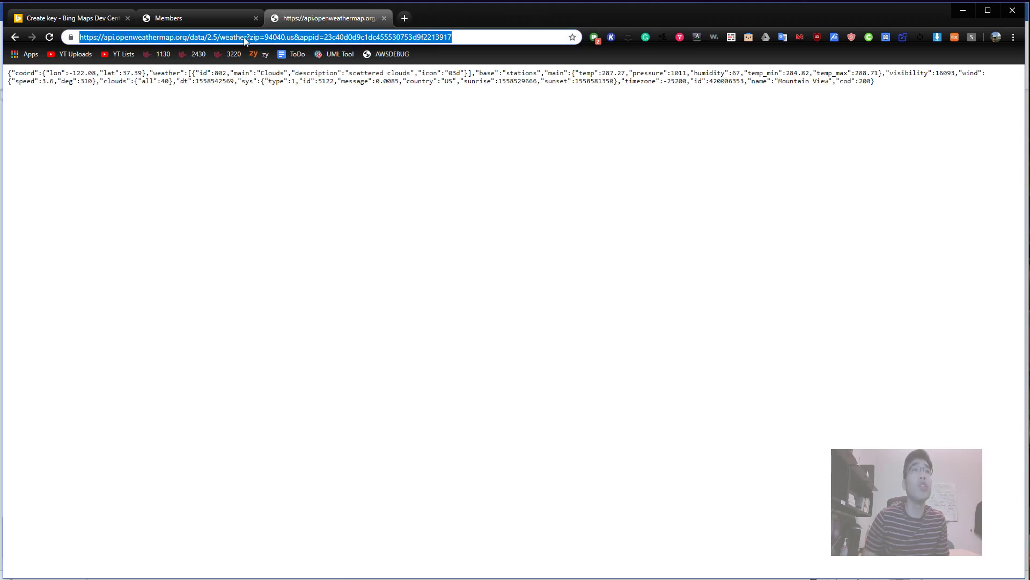
- Go back to the Weather API overview page and scroll toward Current weather data
{"action": "left_click", "coordinate": [189, 18]}
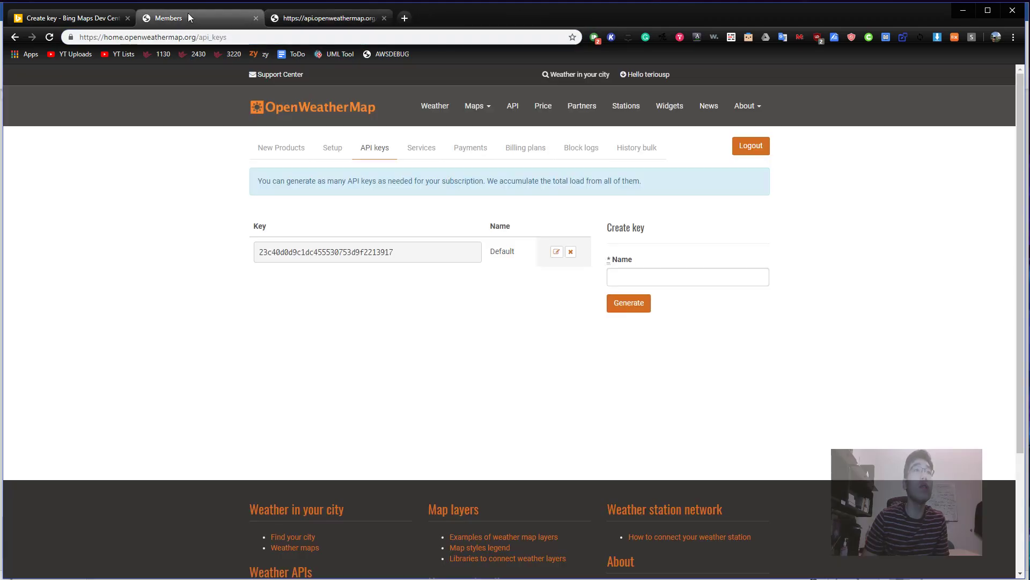
{"action": "left_click", "coordinate": [512, 107]}
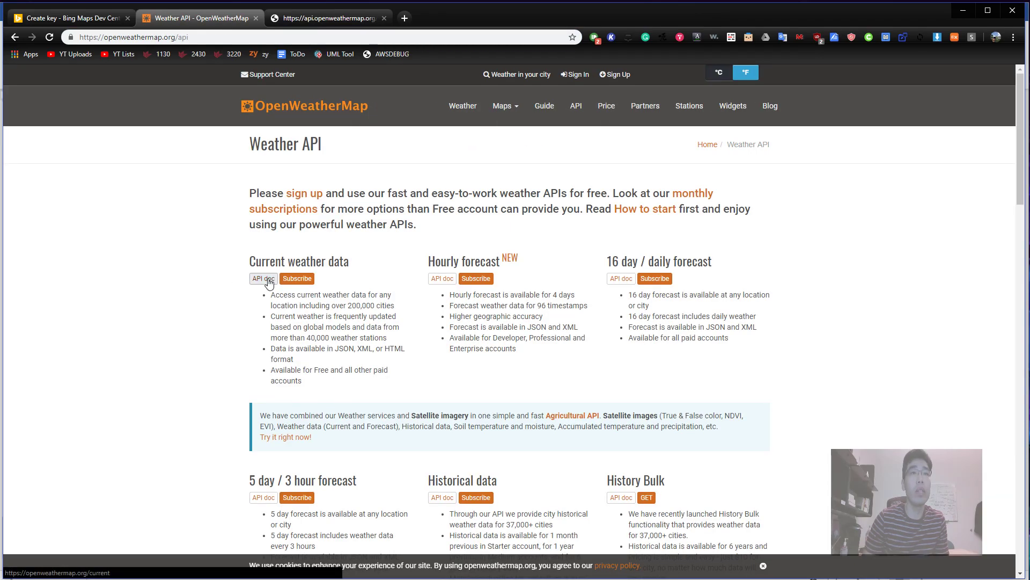
{"action": "scroll", "coordinate": [219, 315], "scroll_direction": "down", "scroll_amount": 10}
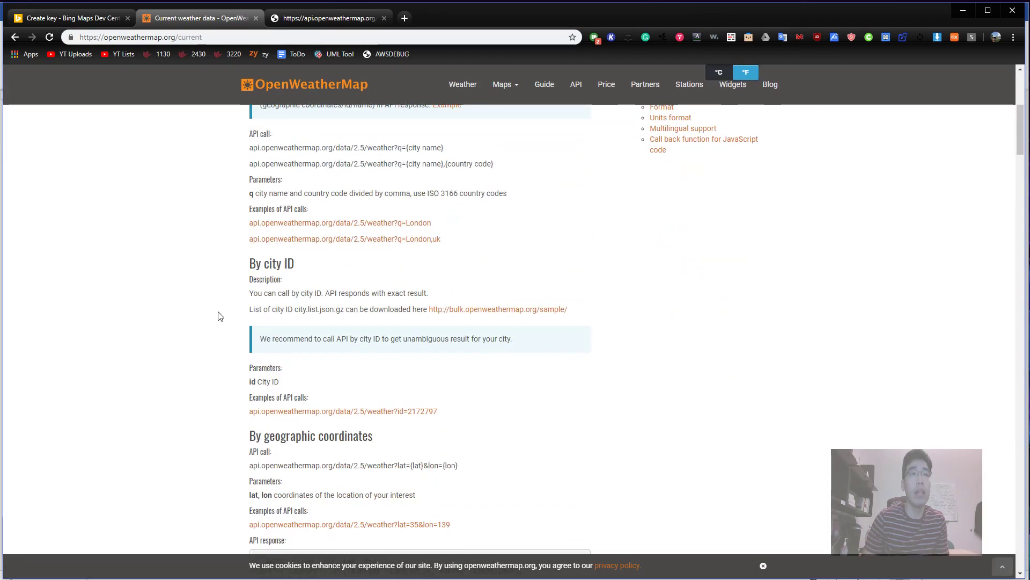
{"action": "scroll", "coordinate": [220, 315], "scroll_direction": "down", "scroll_amount": 5}
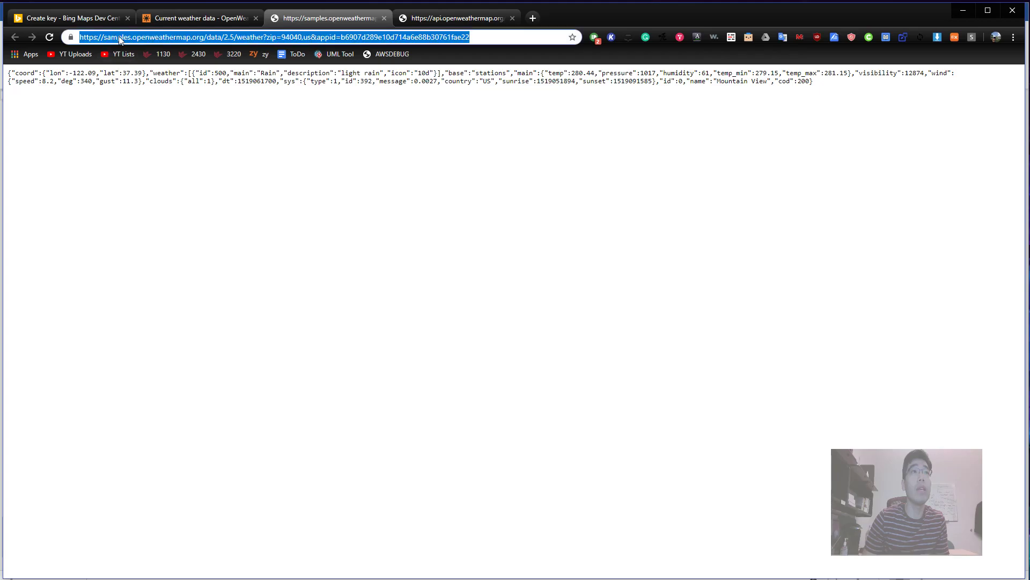
- Switch the sample URL's host to api, paste your API key as appid, and load it
{"action": "left_click", "coordinate": [122, 38]}
{"action": "double_click", "coordinate": [123, 39]}
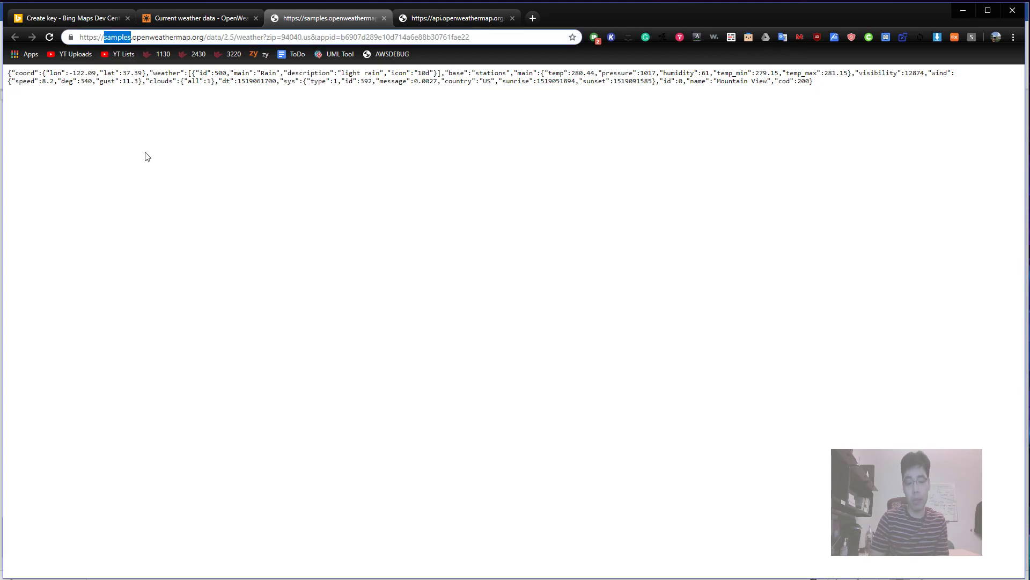
{"action": "type", "text": "api"}
{"action": "double_click", "coordinate": [395, 37]}
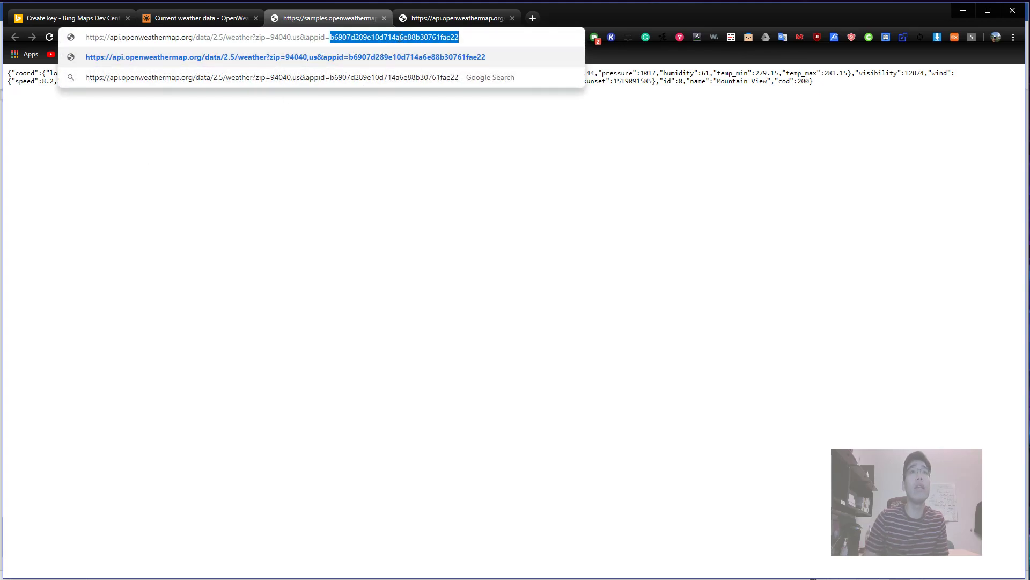
{"action": "key", "text": "ctrl+v"}
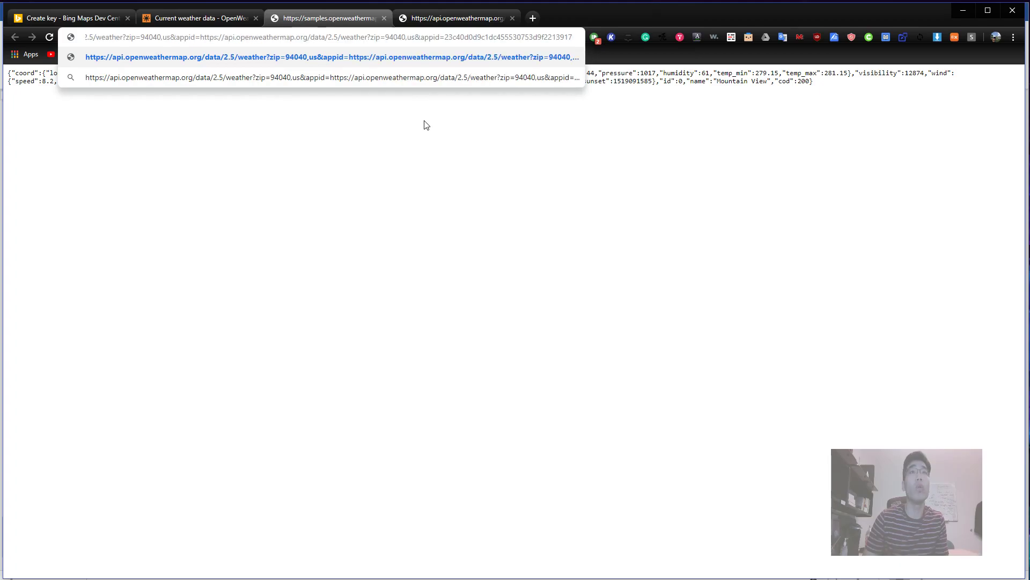
{"action": "key", "text": "ctrl+z"}
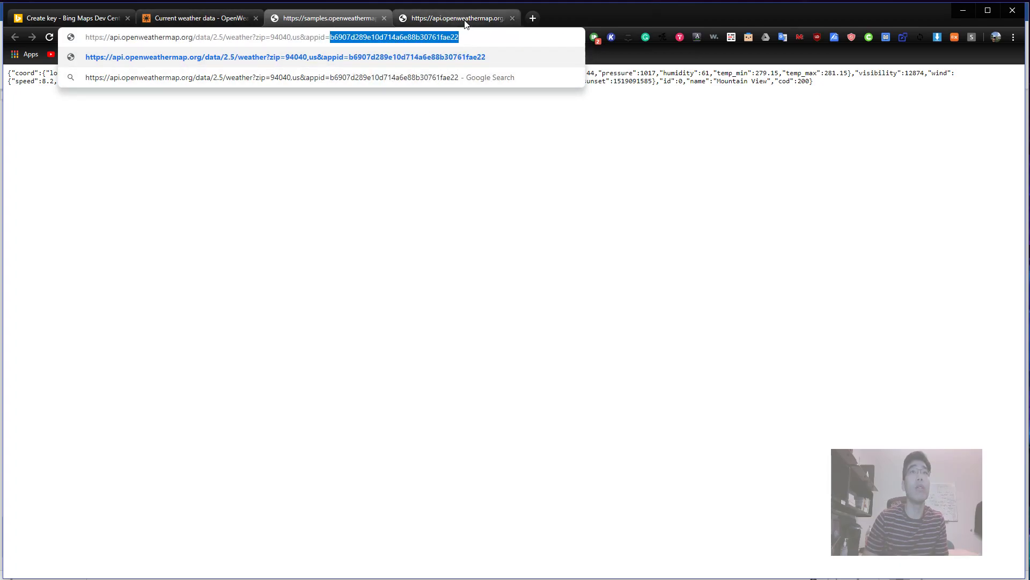
{"action": "key", "text": "Return"}
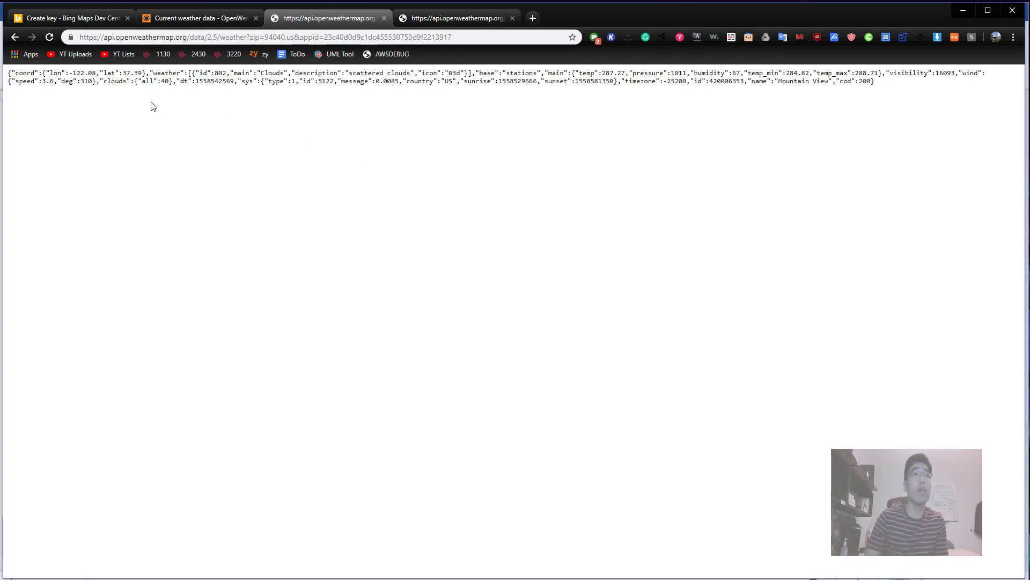
- Change the ZIP in the request to 98119 and load Seattle's weather
{"action": "left_click", "coordinate": [279, 37]}
{"action": "left_click", "coordinate": [285, 37]}
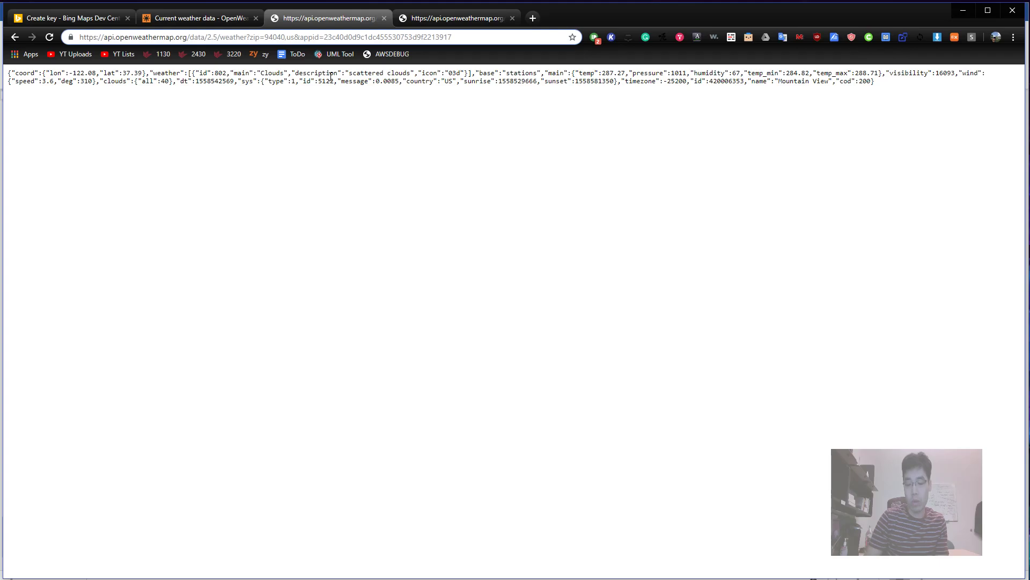
{"action": "key", "text": "BackSpace"}
{"action": "key", "text": "BackSpace"}
{"action": "key", "text": "BackSpace"}
{"action": "key", "text": "BackSpace"}
{"action": "type", "text": "8119"}
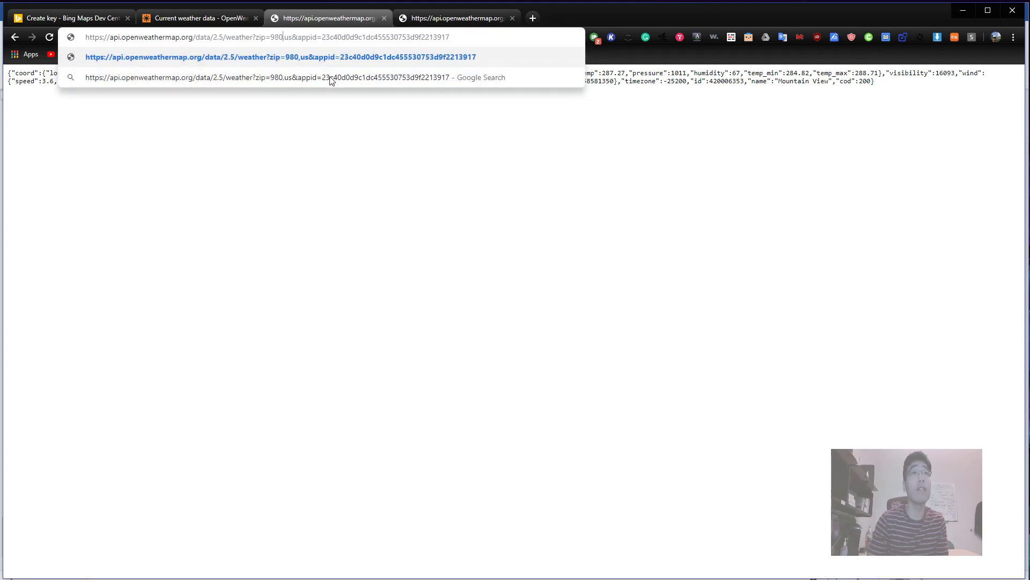
{"action": "key", "text": "Return"}
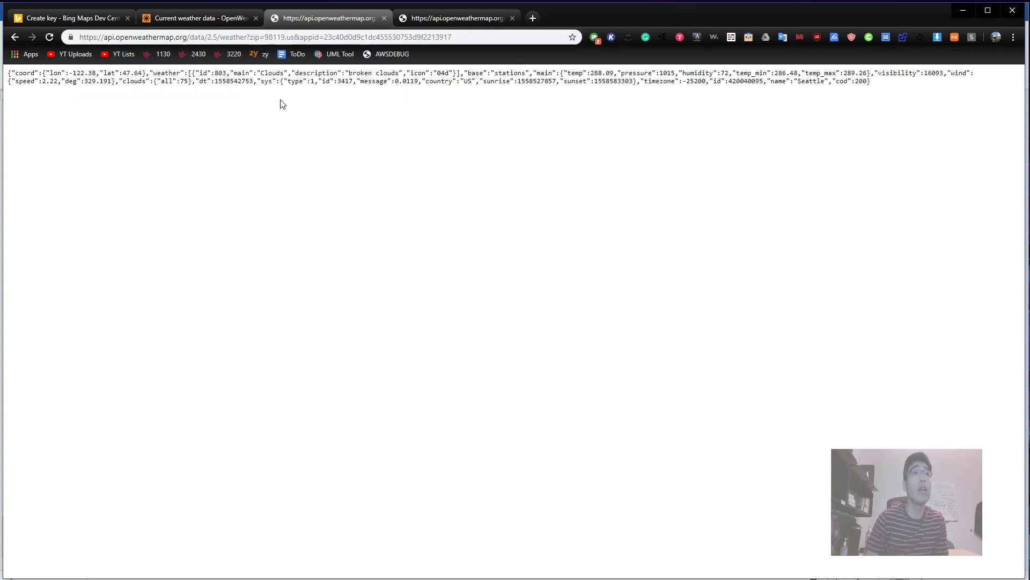
- Highlight Clouds, Seattle's lon/lat coordinates and the 288.09 temperature in the JSON response
{"action": "double_click", "coordinate": [271, 75]}
{"action": "left_click_drag", "start_coordinate": [144, 71], "coordinate": [59, 73]}
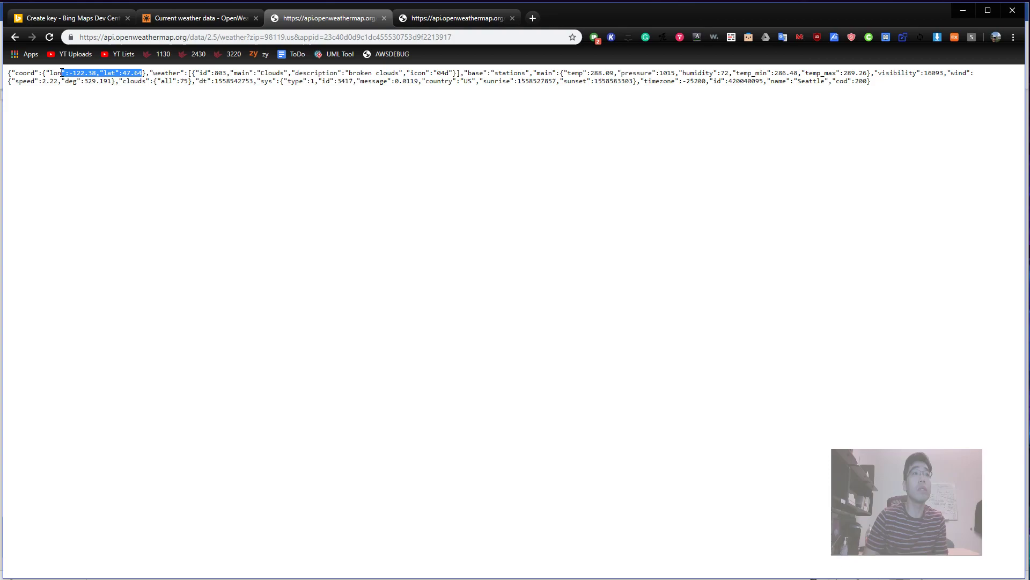
{"action": "left_click", "coordinate": [68, 72]}
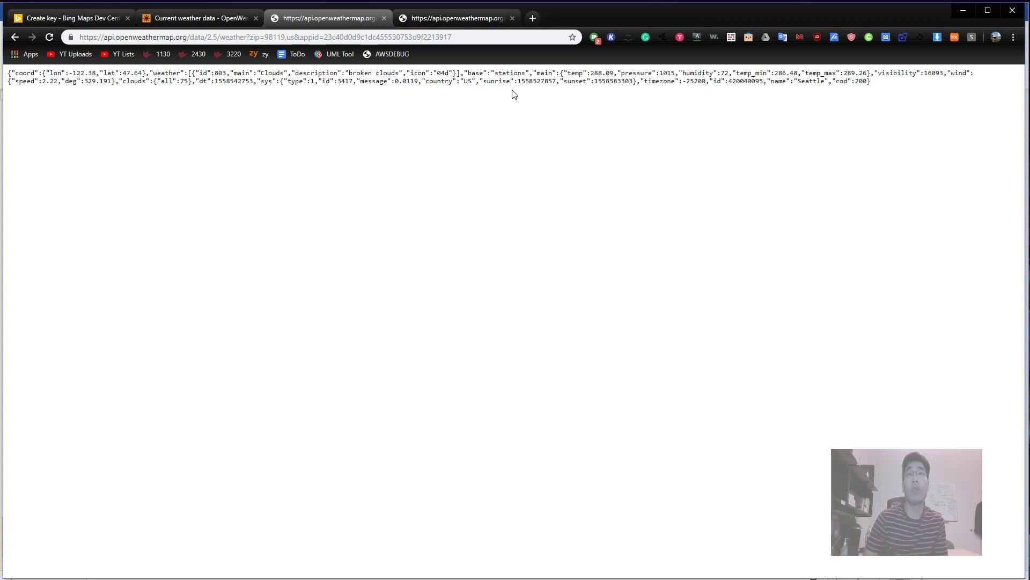
{"action": "mouse_move", "coordinate": [46, 74]}
{"action": "left_mouse_down"}
{"action": "mouse_move", "coordinate": [146, 74]}
{"action": "mouse_move", "coordinate": [46, 74]}
{"action": "left_mouse_up"}
{"action": "left_click", "coordinate": [146, 74]}
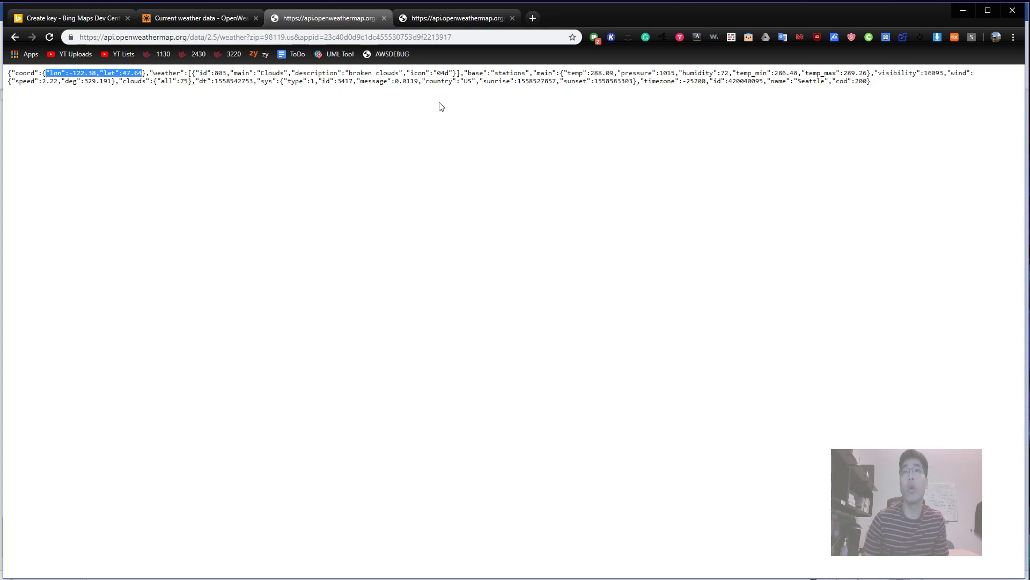
{"action": "left_click", "coordinate": [539, 90]}
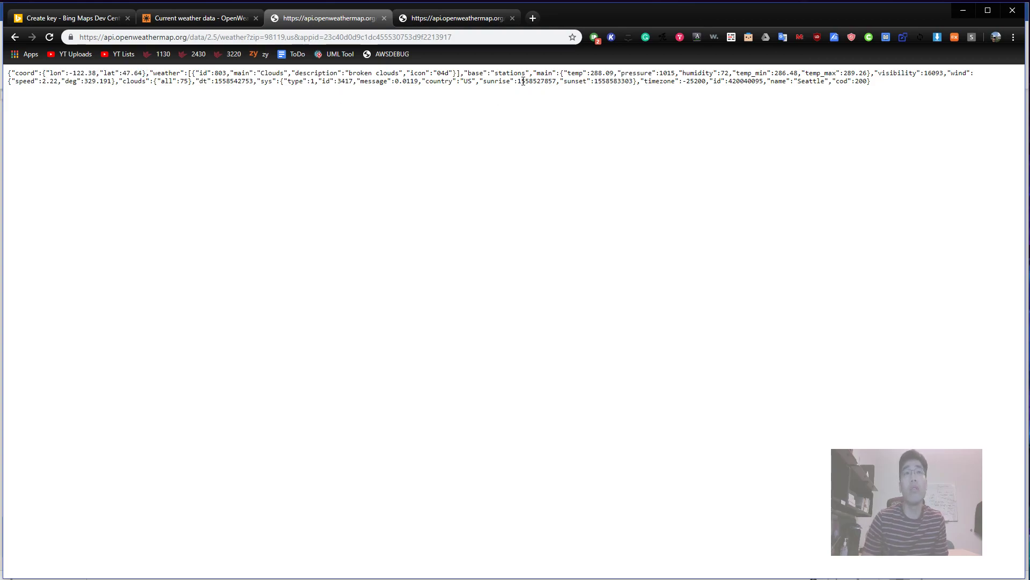
{"action": "double_click", "coordinate": [572, 74]}
{"action": "double_click", "coordinate": [602, 74]}
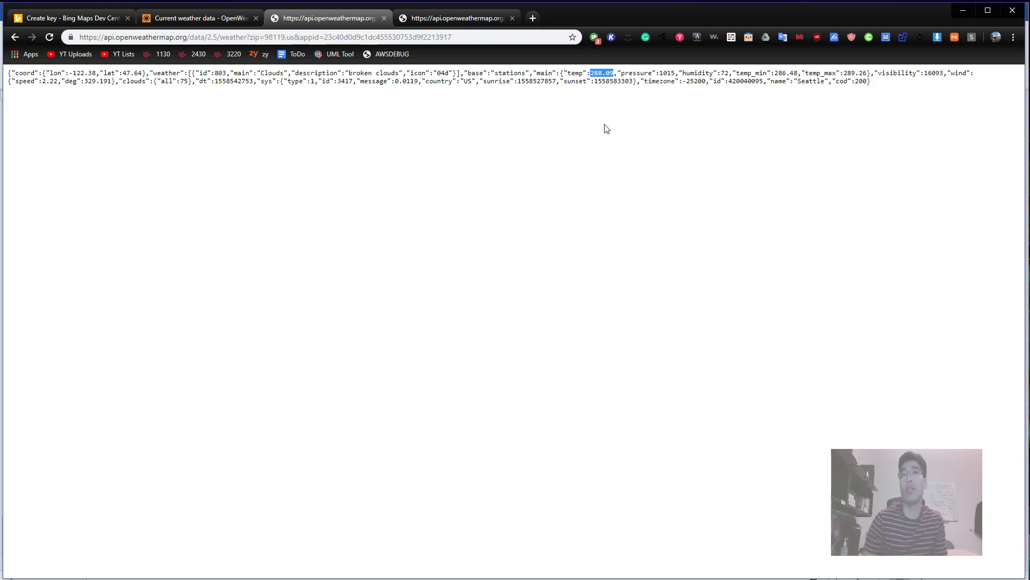
{"action": "left_click", "coordinate": [593, 90]}
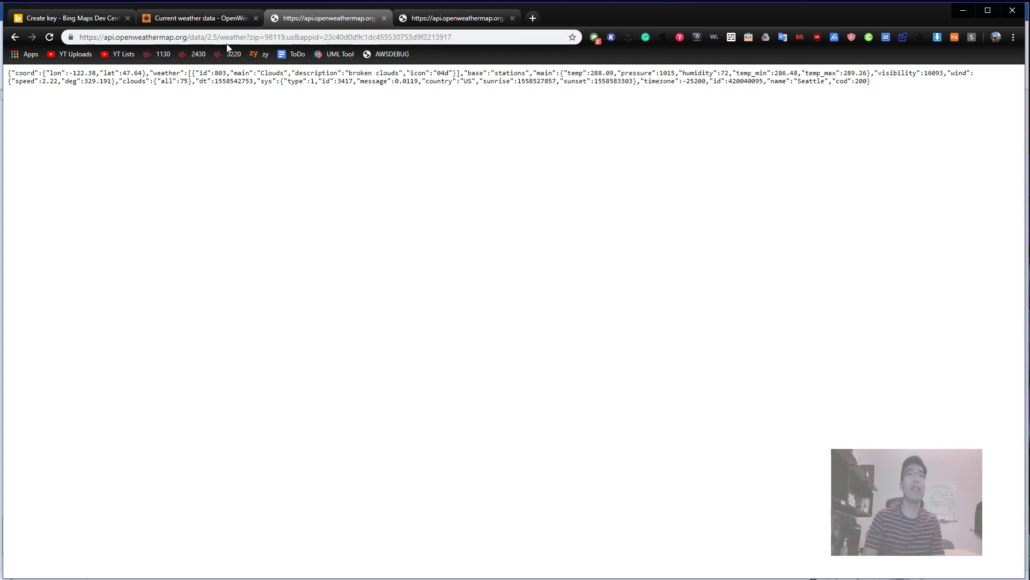
- Search the Current weather docs for 'imperial' and highlight units=imperial in the Units format note
{"action": "left_click", "coordinate": [207, 18]}
{"action": "scroll", "coordinate": [233, 289], "scroll_direction": "down", "scroll_amount": 1}
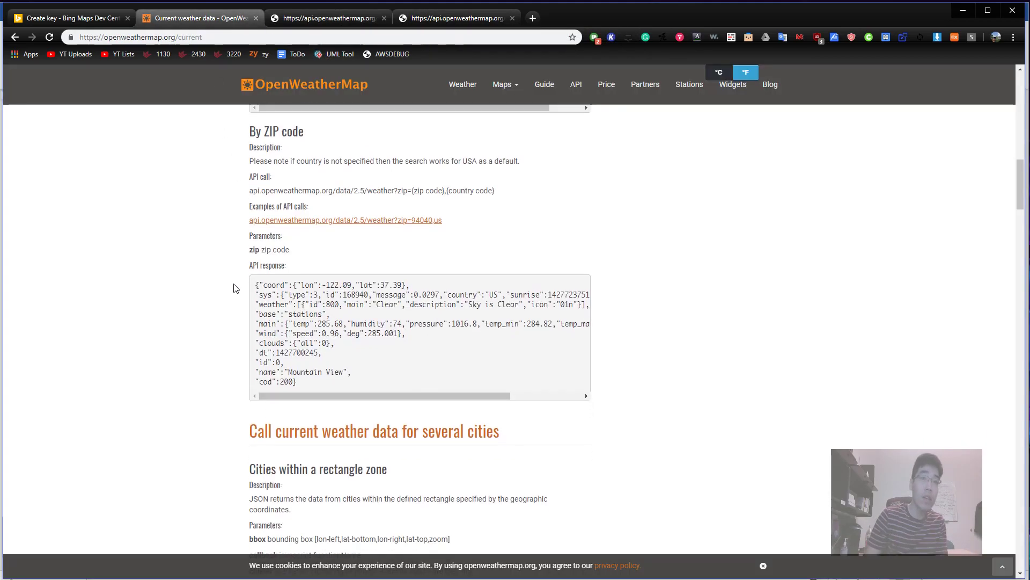
{"action": "key", "text": "ctrl+f"}
{"action": "type", "text": "imperi"}
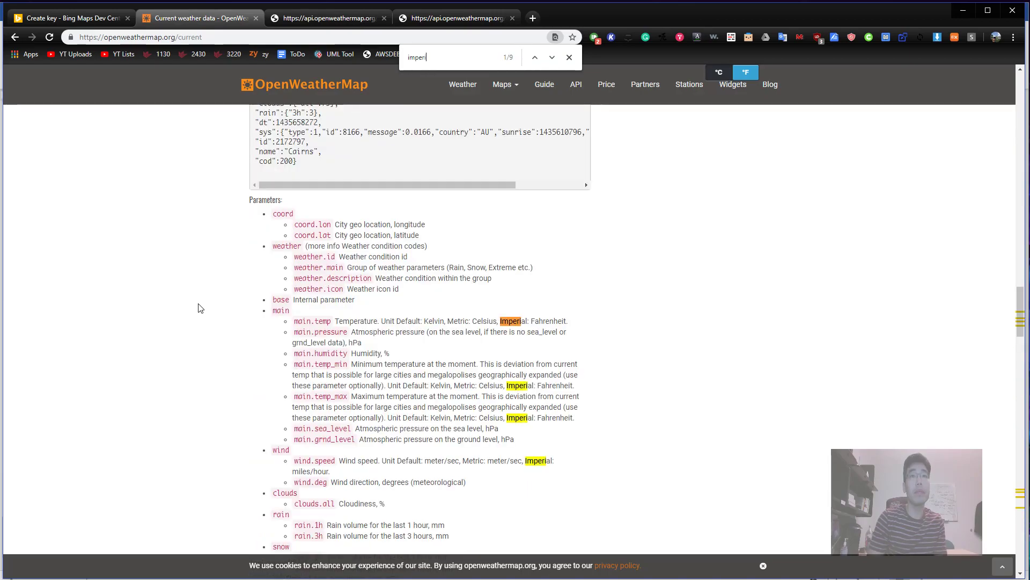
{"action": "type", "text": "al"}
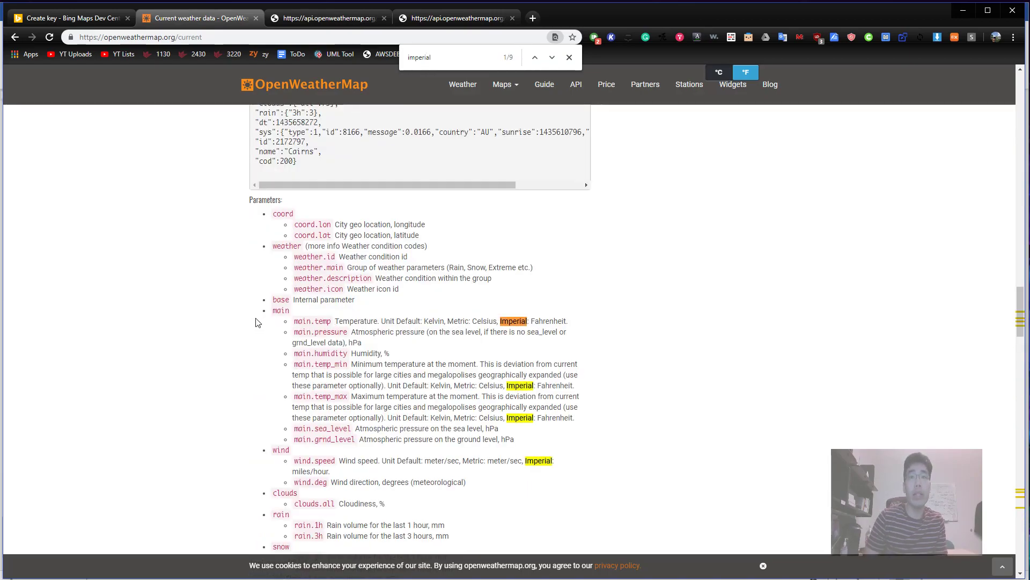
{"action": "key", "text": "Return"}
{"action": "key", "text": "Return"}
{"action": "key", "text": "Return"}
{"action": "key", "text": "Return"}
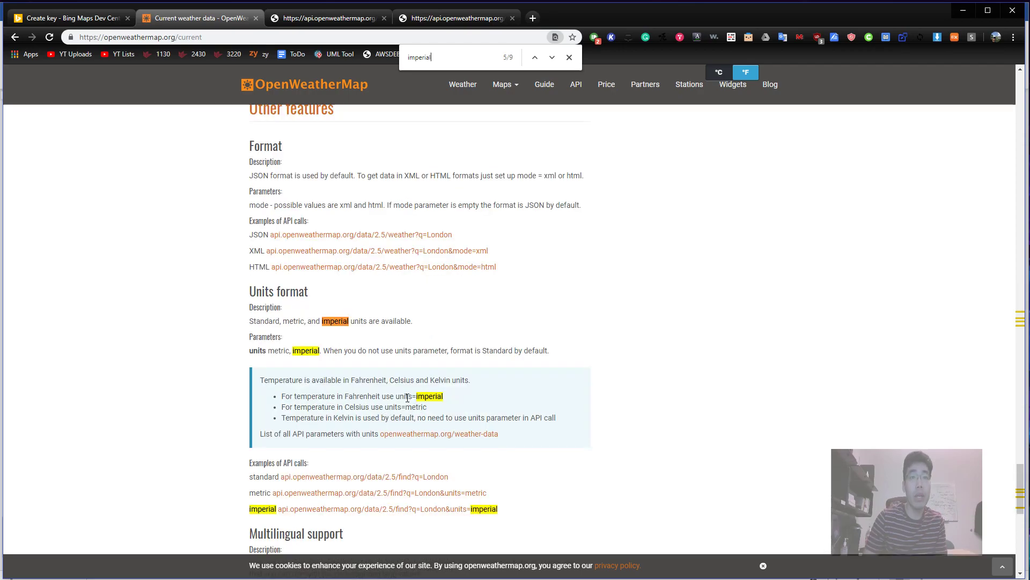
{"action": "left_click_drag", "start_coordinate": [395, 396], "coordinate": [445, 397]}
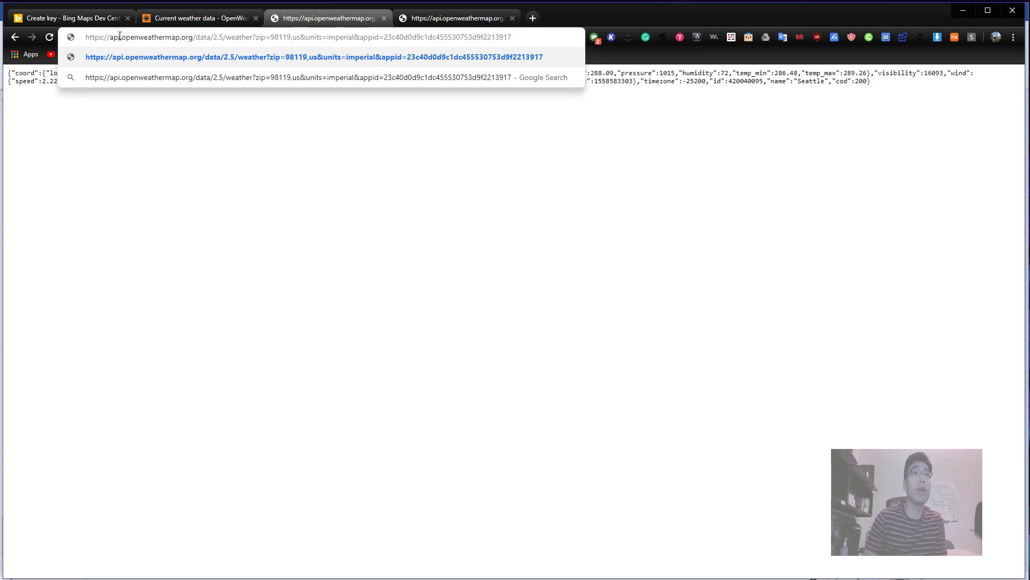
- Load the ZIP 98119 current-weather request with the added units=imperial parameter
{"action": "double_click", "coordinate": [277, 38]}
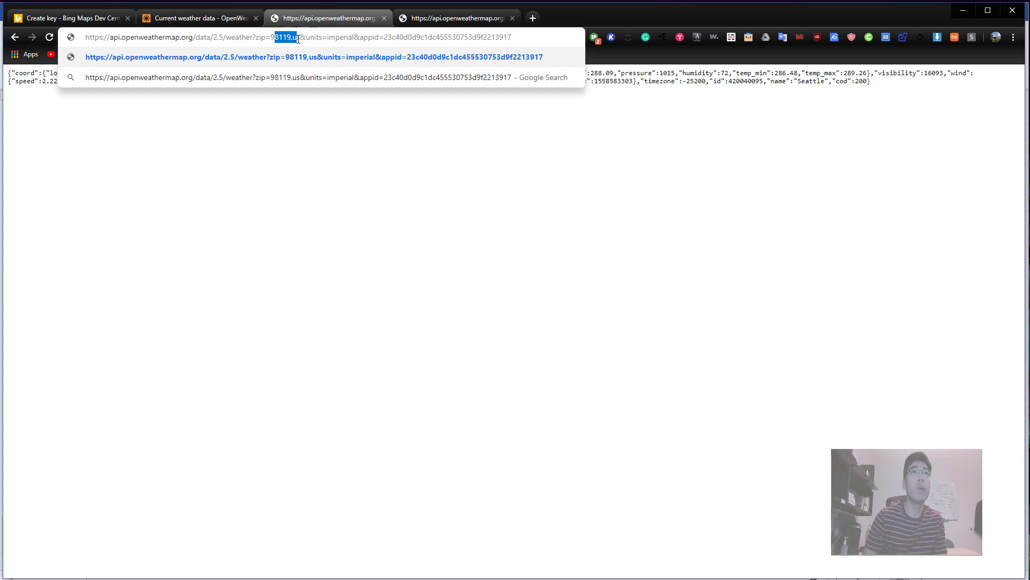
{"action": "left_click_drag", "start_coordinate": [311, 37], "coordinate": [362, 38]}
{"action": "left_click", "coordinate": [368, 38]}
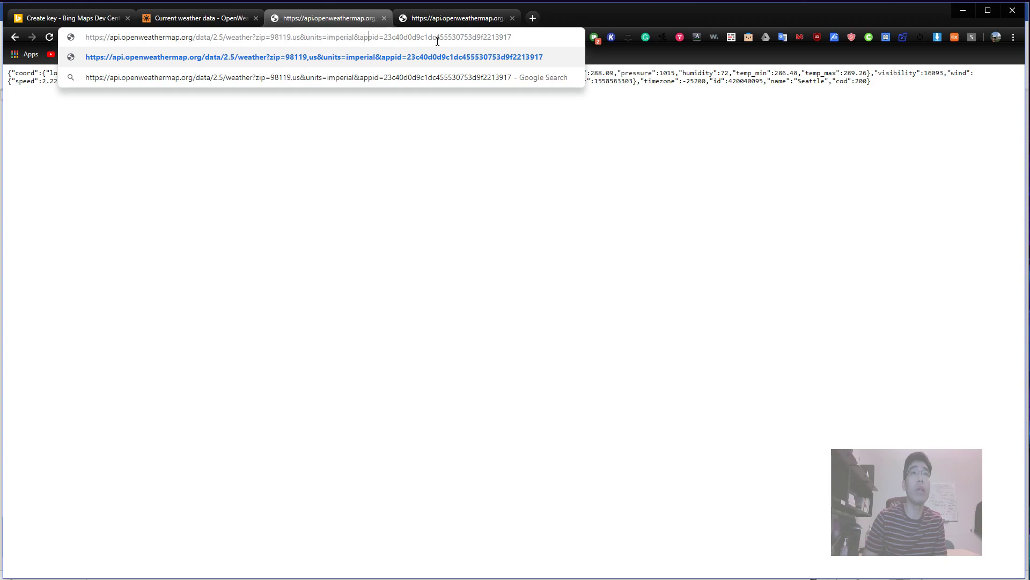
{"action": "key", "text": "End"}
{"action": "left_click", "coordinate": [302, 37]}
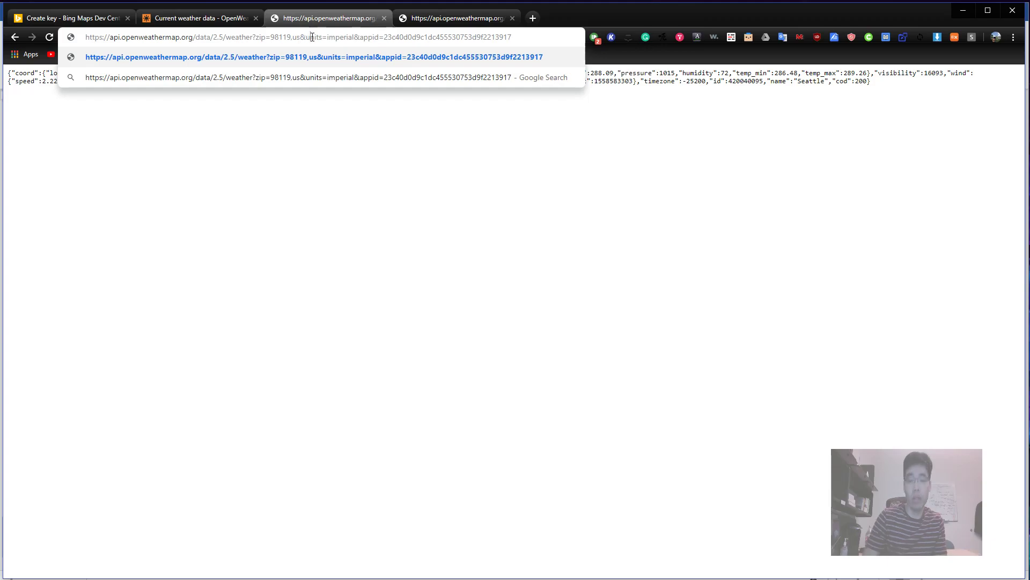
{"action": "key", "text": "Return"}
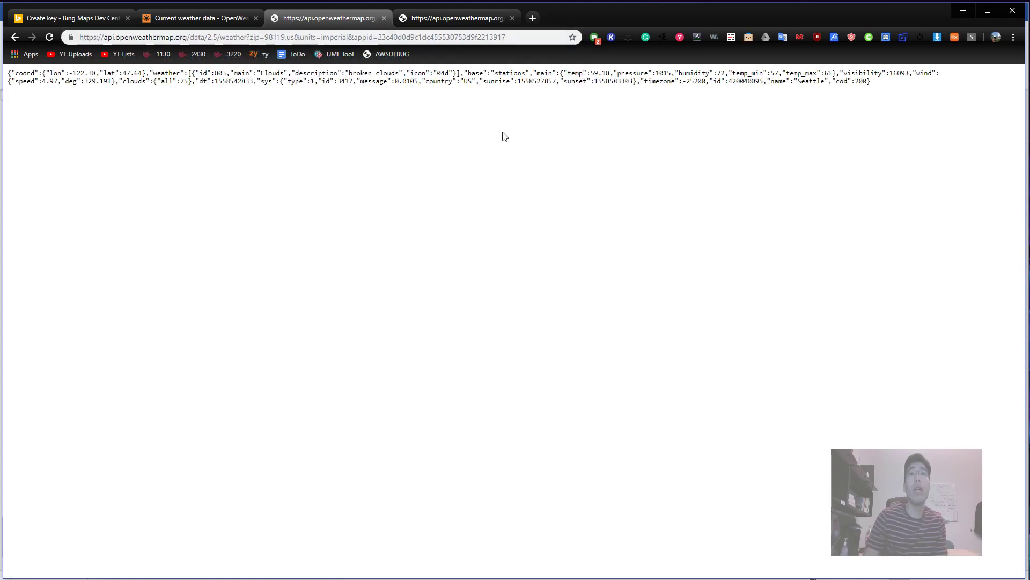
- Check the Fahrenheit values in the JSON: temp 59.18, humidity 72, temp_max 61, visibility 16093
{"action": "double_click", "coordinate": [592, 72]}
{"action": "left_click", "coordinate": [611, 109]}
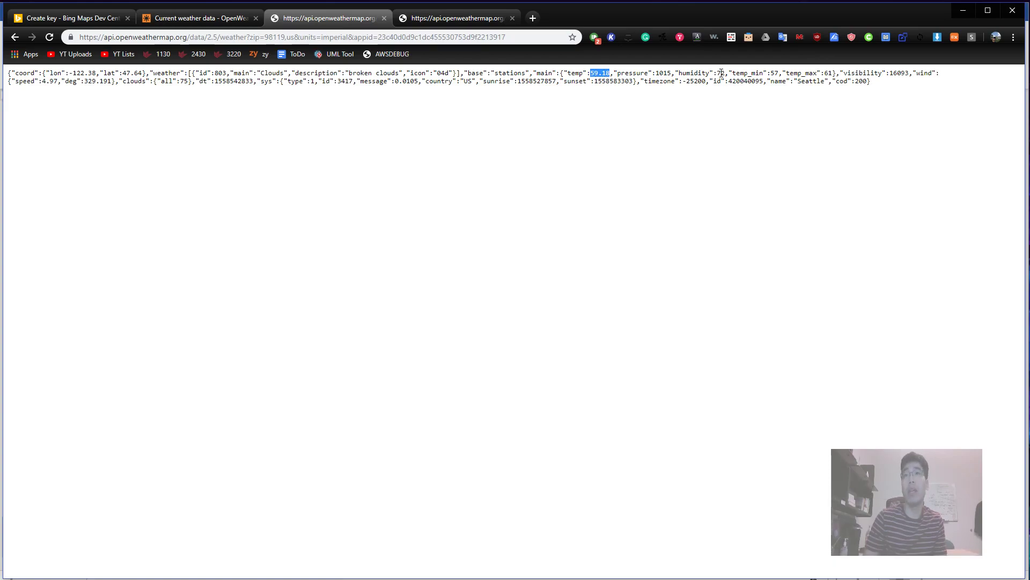
{"action": "double_click", "coordinate": [722, 72]}
{"action": "double_click", "coordinate": [829, 73]}
{"action": "double_click", "coordinate": [899, 72]}
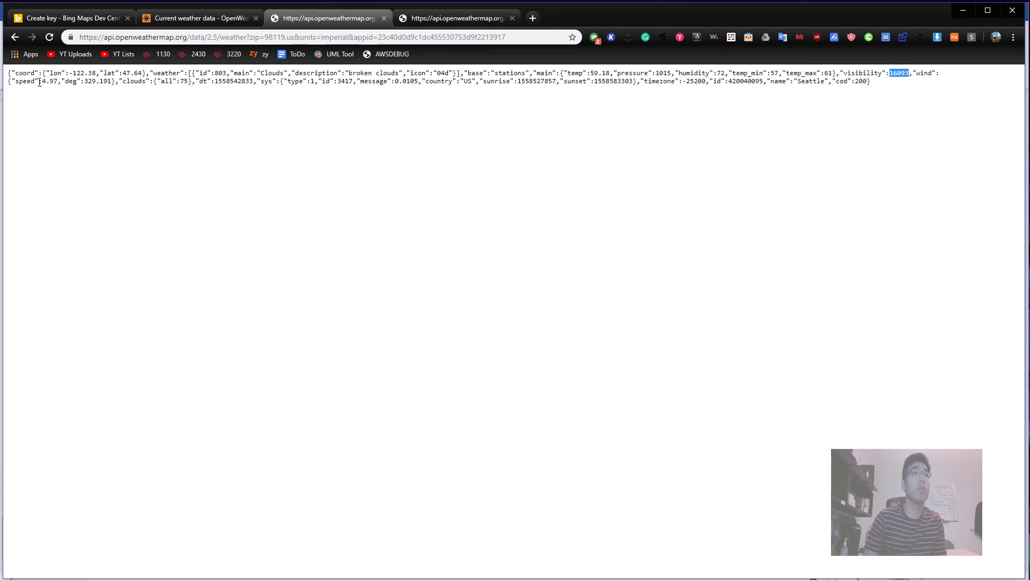
{"action": "left_click_drag", "start_coordinate": [39, 82], "coordinate": [399, 89]}
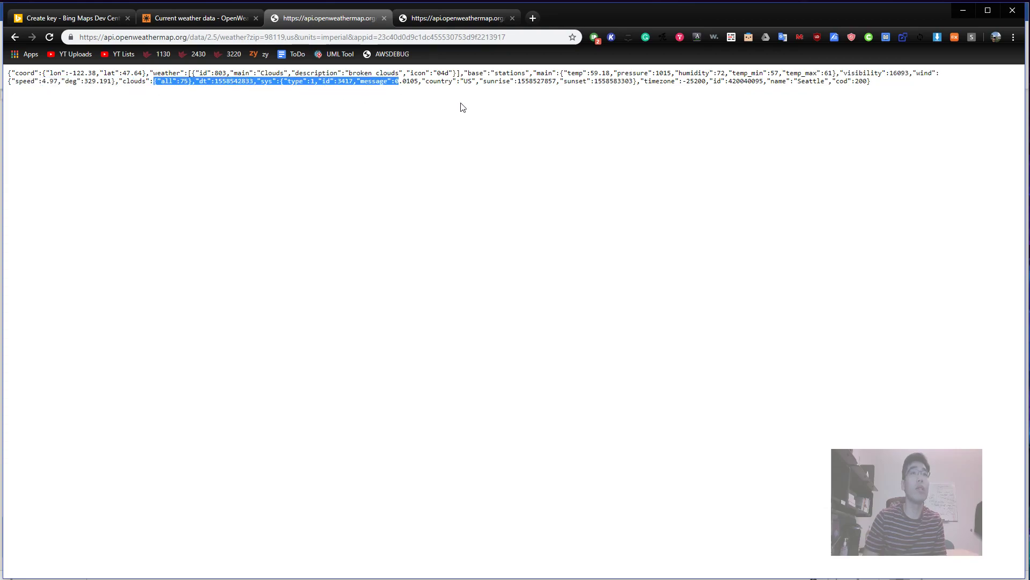
{"action": "left_click", "coordinate": [657, 120]}
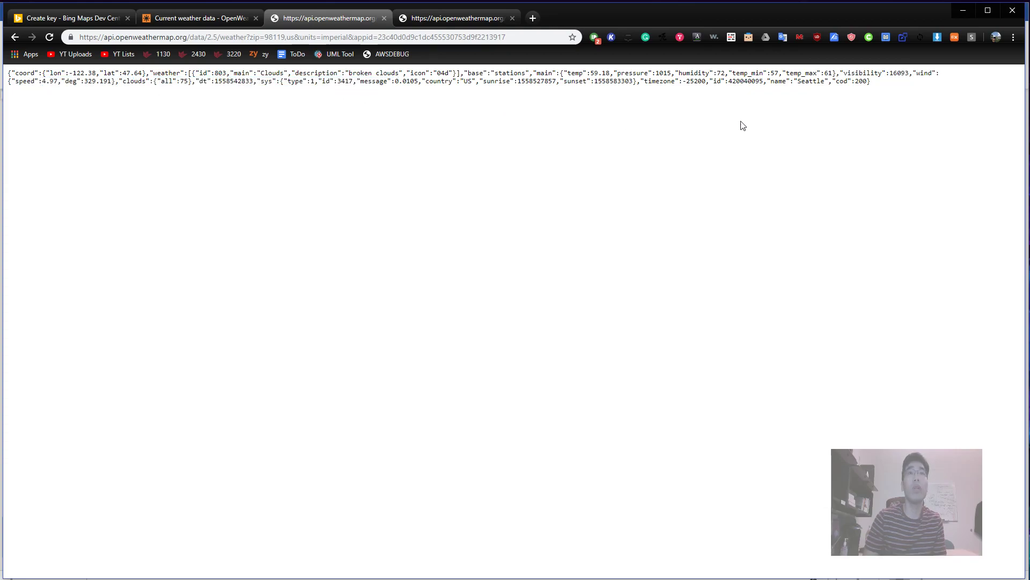
- Browse the Current weather data documentation for the response parameter list
{"action": "left_click", "coordinate": [200, 20]}
{"action": "scroll", "coordinate": [224, 325], "scroll_direction": "down", "scroll_amount": 10}
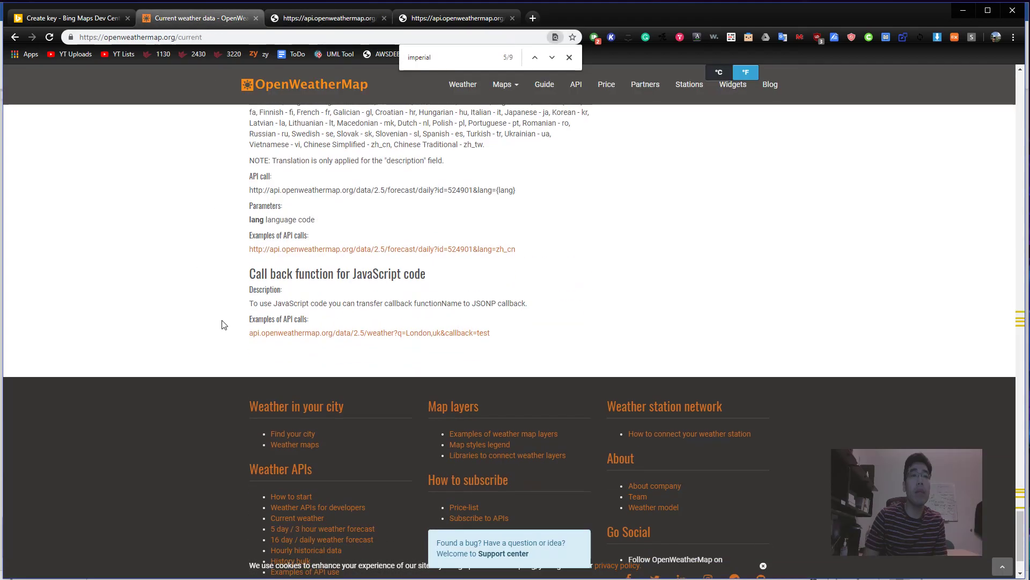
{"action": "scroll", "coordinate": [224, 325], "scroll_direction": "up", "scroll_amount": 20}
{"action": "scroll", "coordinate": [224, 325], "scroll_direction": "up", "scroll_amount": 10}
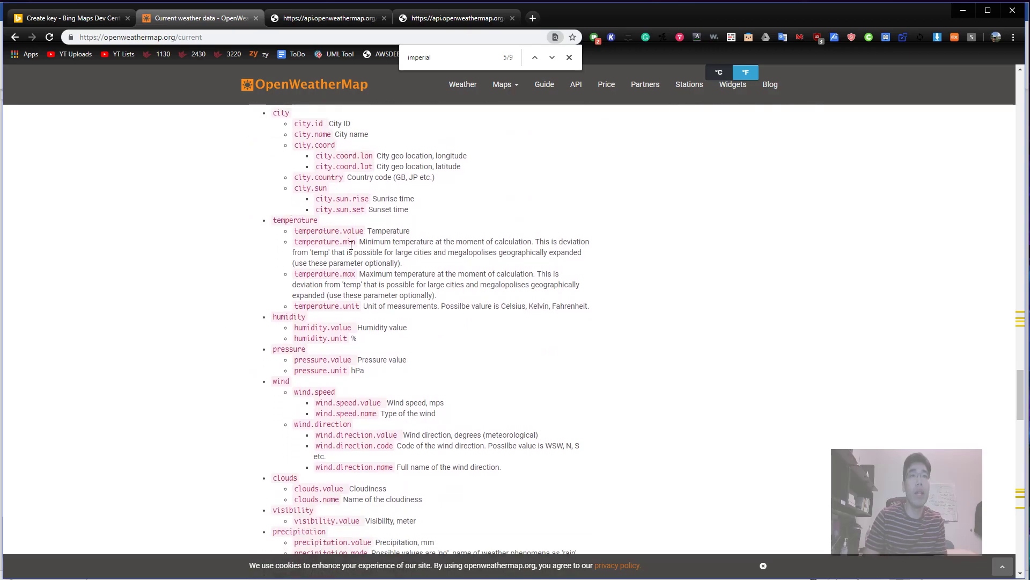
{"action": "scroll", "coordinate": [292, 332], "scroll_direction": "down", "scroll_amount": 2}
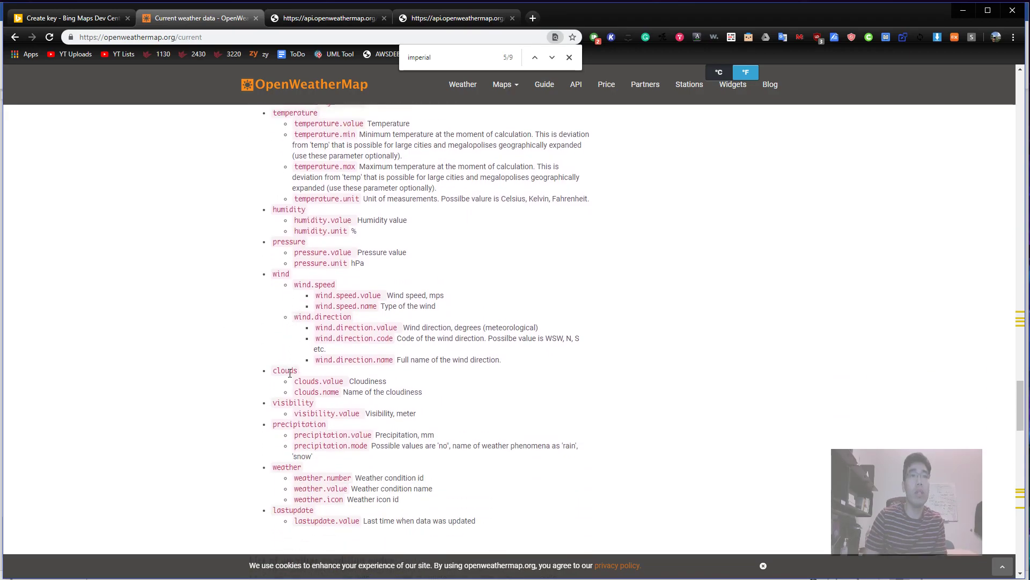
{"action": "scroll", "coordinate": [308, 403], "scroll_direction": "up", "scroll_amount": 8}
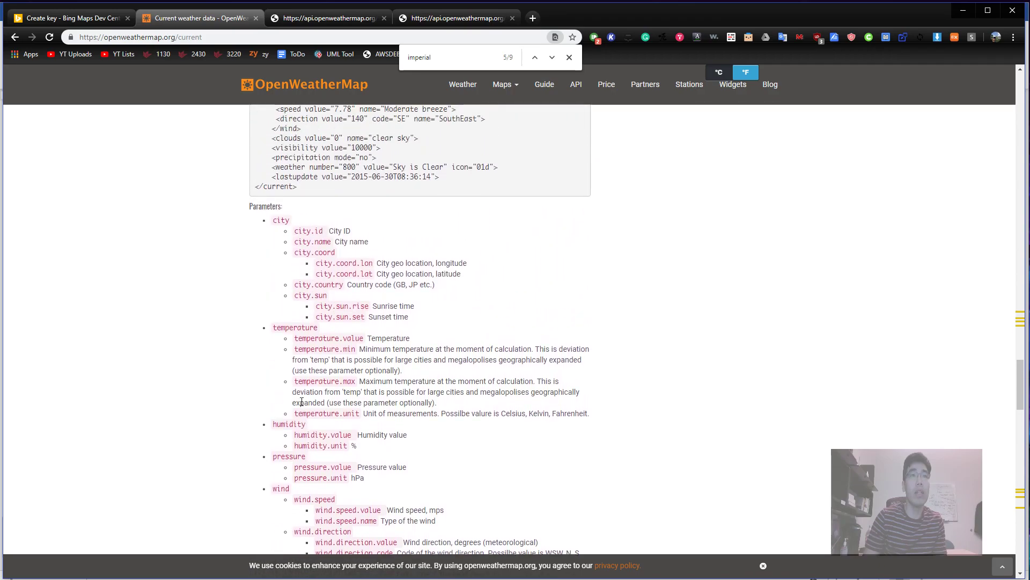
{"action": "scroll", "coordinate": [302, 396], "scroll_direction": "up", "scroll_amount": 18}
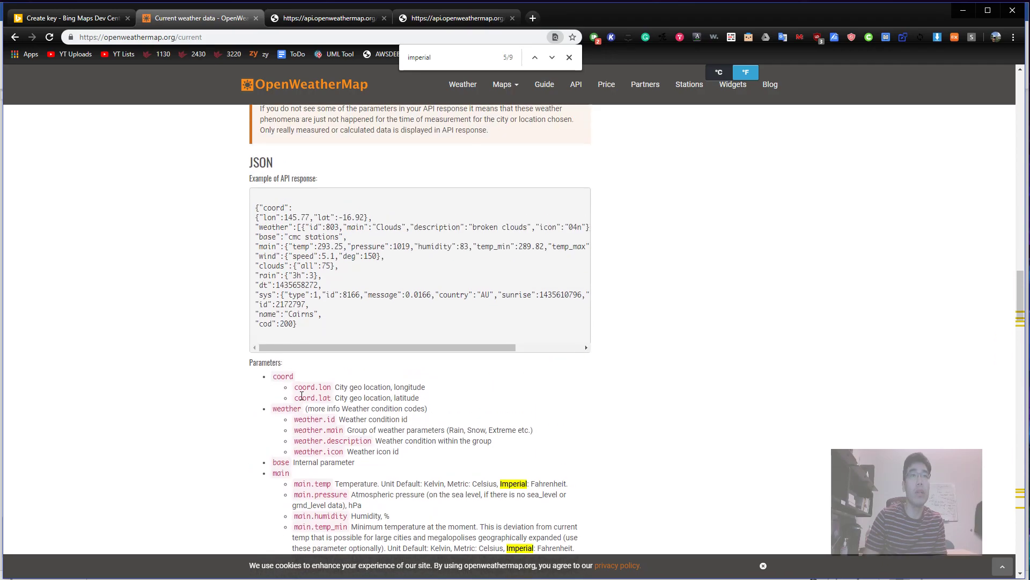
{"action": "scroll", "coordinate": [302, 396], "scroll_direction": "down", "scroll_amount": 5}
{"action": "scroll", "coordinate": [273, 210], "scroll_direction": "up", "scroll_amount": 6}
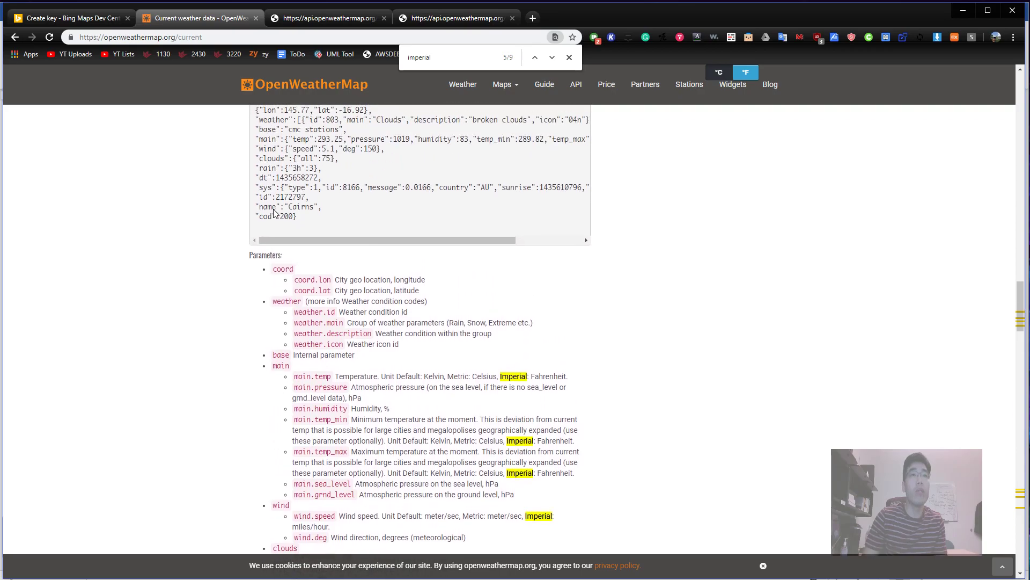
{"action": "scroll", "coordinate": [322, 224], "scroll_direction": "down", "scroll_amount": 3}
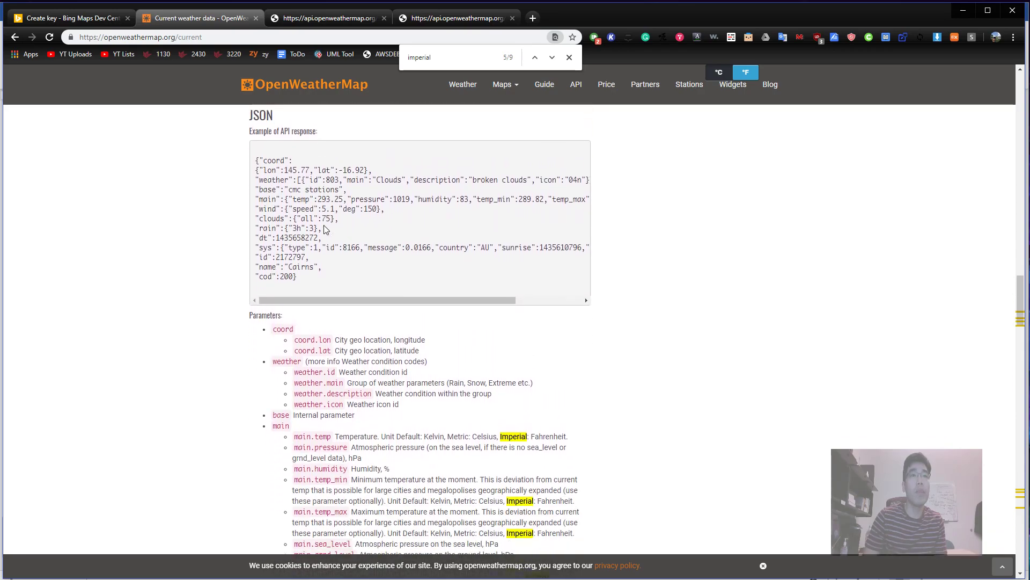
{"action": "scroll", "coordinate": [322, 321], "scroll_direction": "up", "scroll_amount": 1}
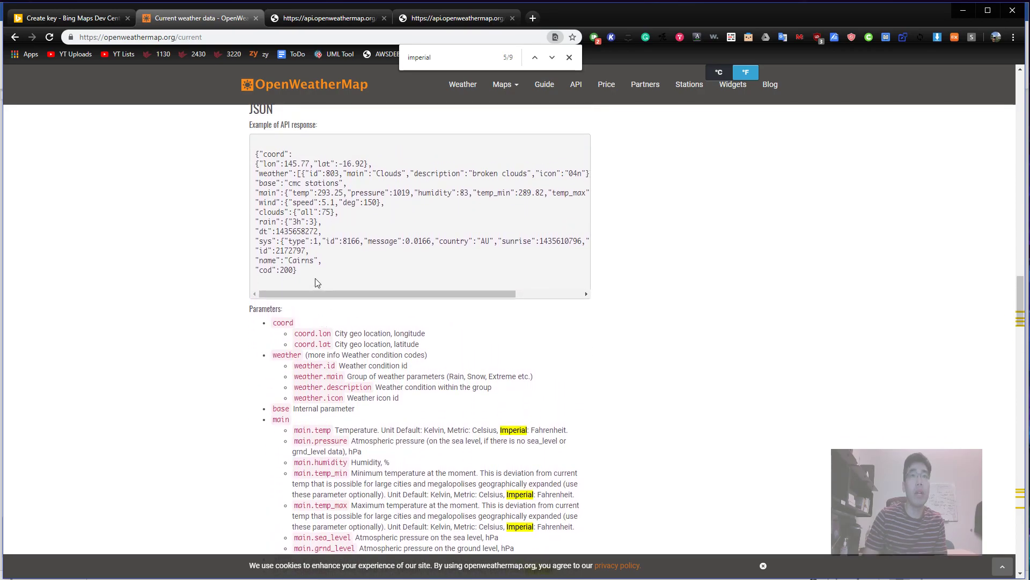
{"action": "scroll", "coordinate": [340, 365], "scroll_direction": "down", "scroll_amount": 2}
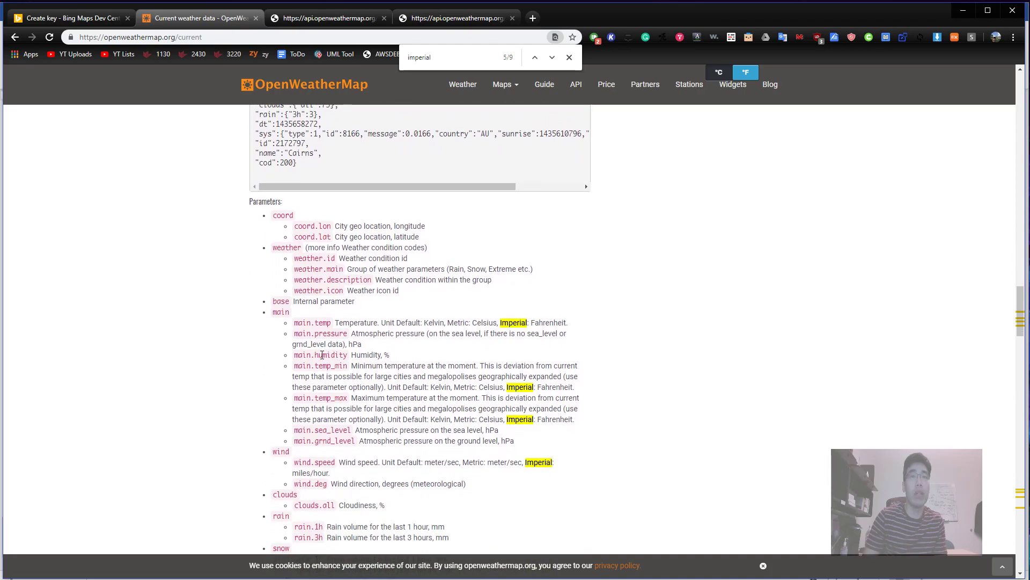
- Review which response fields, such as main.temp, coord and weather, the imperial units convert
{"action": "left_click_drag", "start_coordinate": [275, 312], "coordinate": [339, 319]}
{"action": "left_click", "coordinate": [340, 319]}
{"action": "double_click", "coordinate": [278, 214]}
{"action": "scroll", "coordinate": [306, 234], "scroll_direction": "up", "scroll_amount": 2}
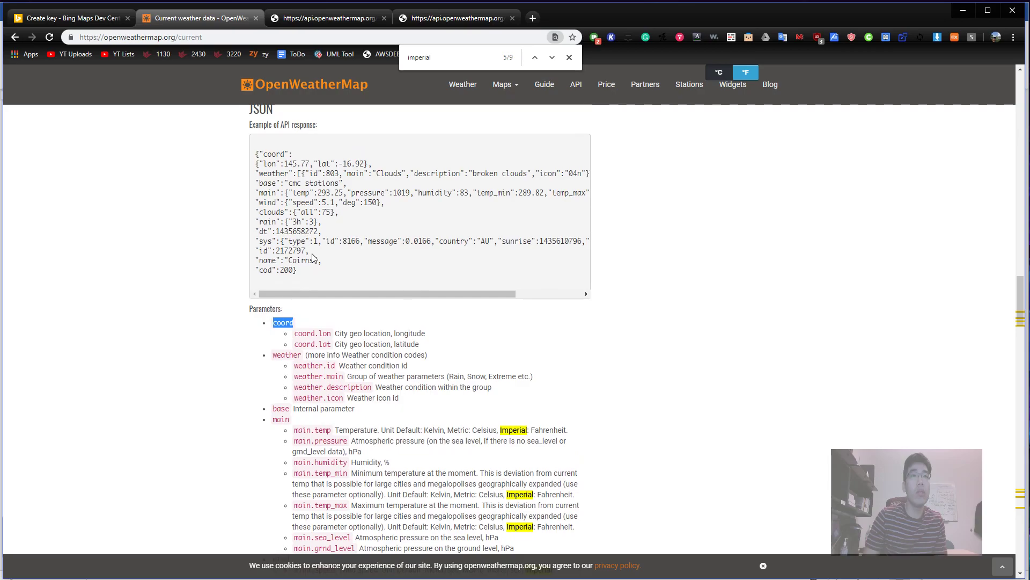
{"action": "left_click", "coordinate": [326, 345]}
{"action": "double_click", "coordinate": [286, 357]}
{"action": "left_click", "coordinate": [338, 379]}
{"action": "scroll", "coordinate": [320, 429], "scroll_direction": "down", "scroll_amount": 2}
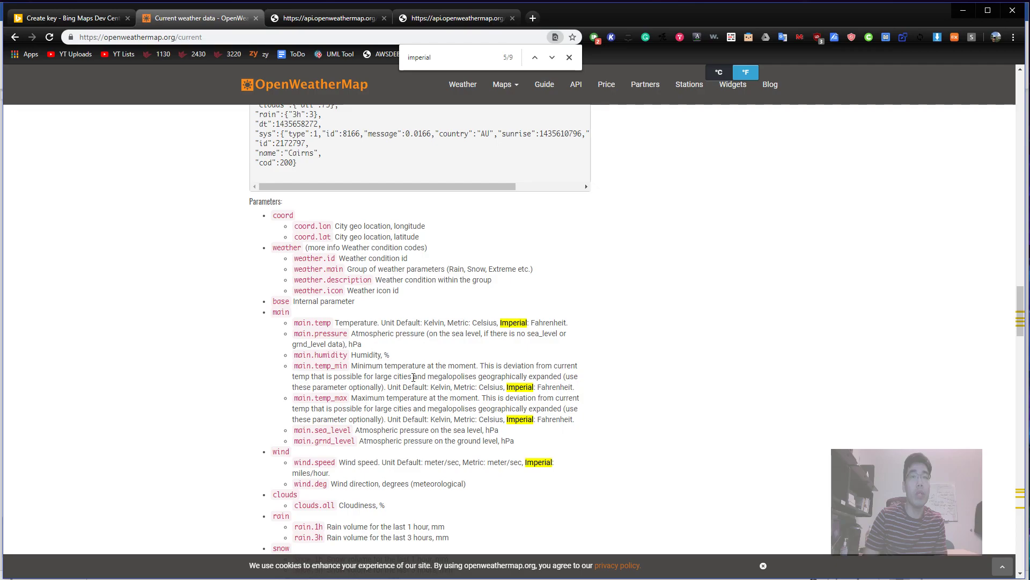
{"action": "scroll", "coordinate": [390, 384], "scroll_direction": "down", "scroll_amount": 1}
{"action": "scroll", "coordinate": [280, 408], "scroll_direction": "down", "scroll_amount": 2}
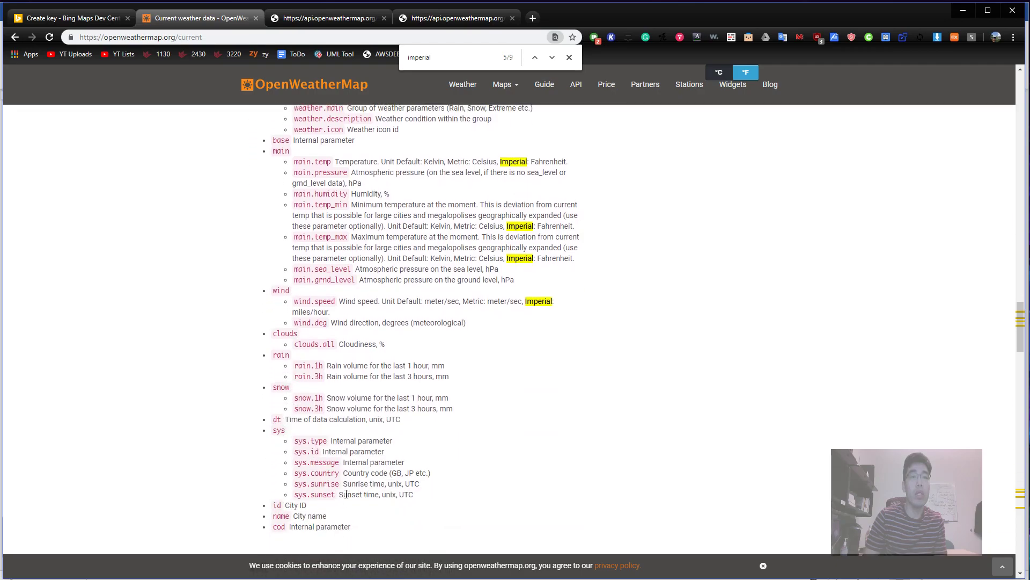
{"action": "scroll", "coordinate": [369, 431], "scroll_direction": "up", "scroll_amount": 5}
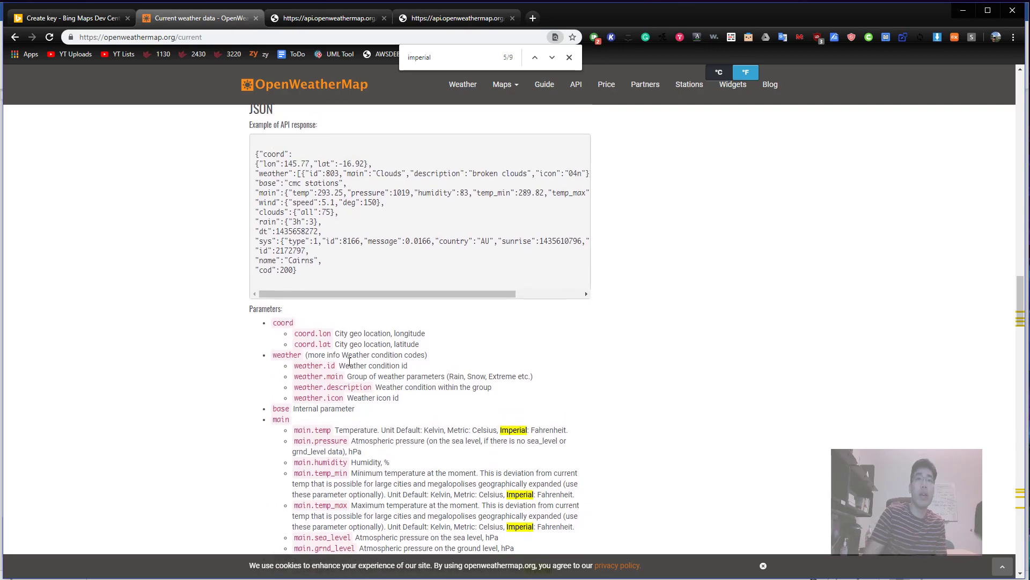
- Close the imperial search and select the full imperial API URL on the JSON tab
{"action": "left_click", "coordinate": [569, 57]}
{"action": "left_click", "coordinate": [330, 19]}
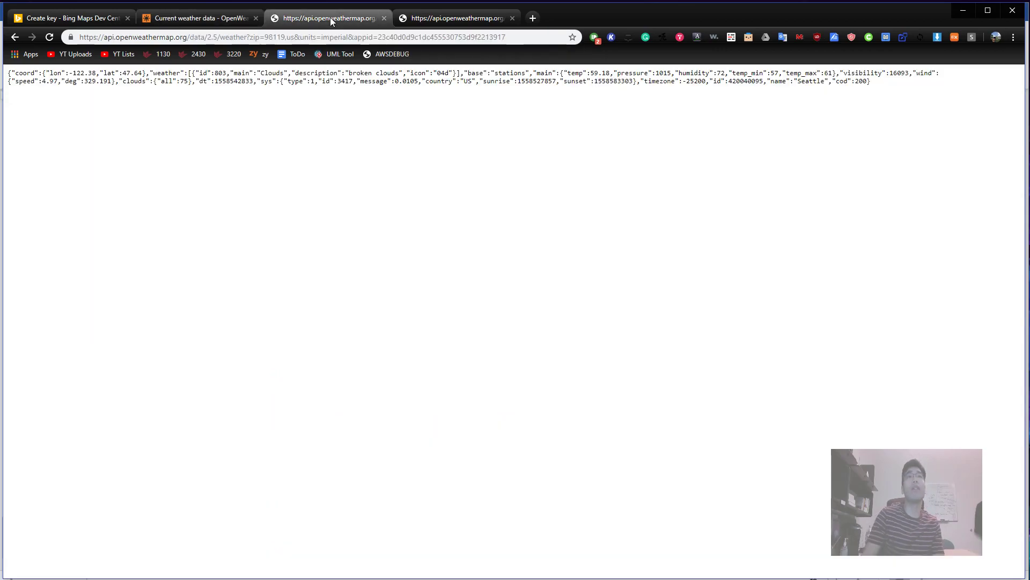
{"action": "left_click", "coordinate": [282, 38]}
{"action": "key", "text": "ctrl+c"}
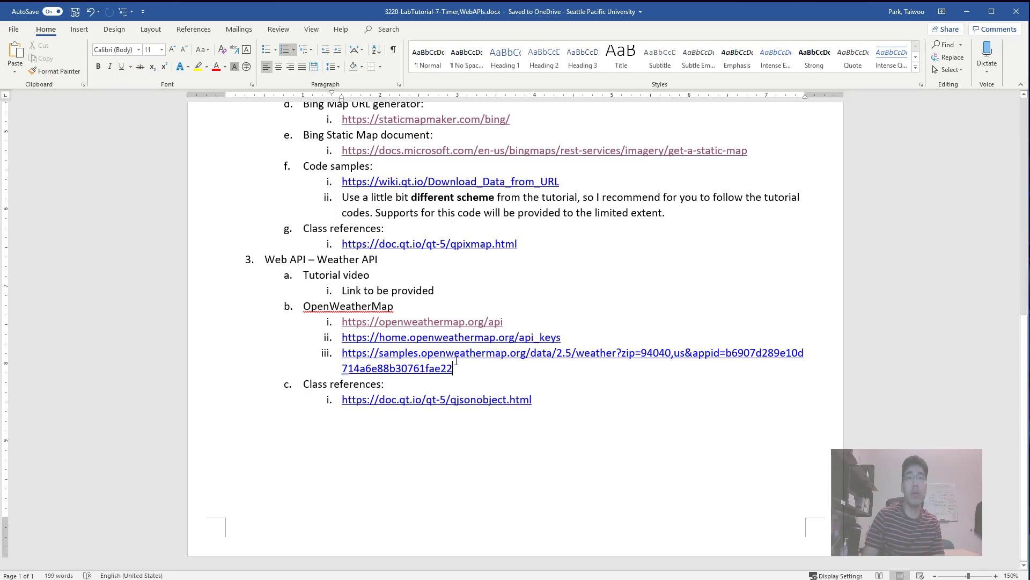
- After the sample address text, add item iv with the imperial API URL as plain text
{"action": "type", "text": "(sample a"}
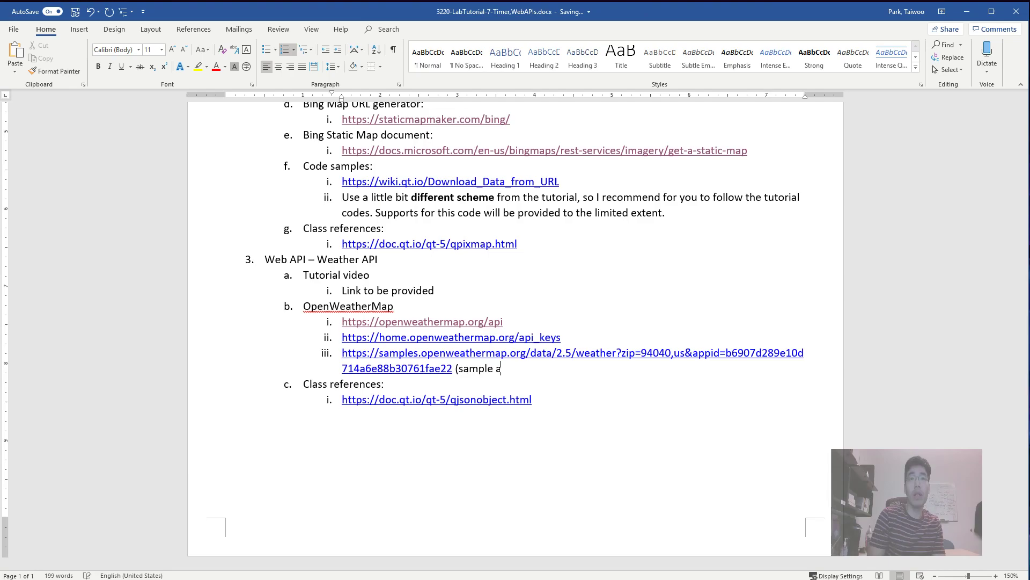
{"action": "type", "text": "ddress)"}
{"action": "key", "text": "Return"}
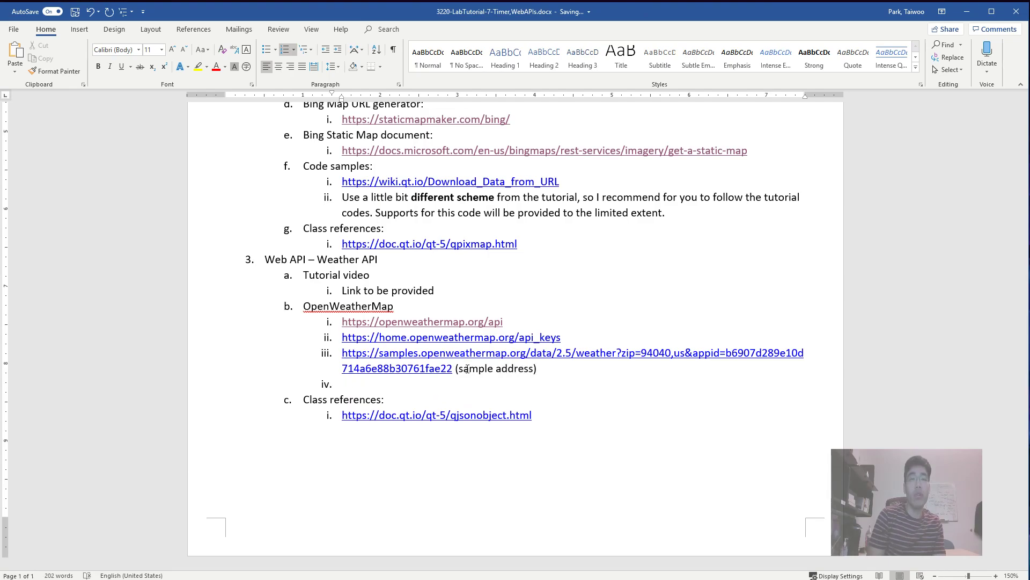
{"action": "key", "text": "ctrl+v"}
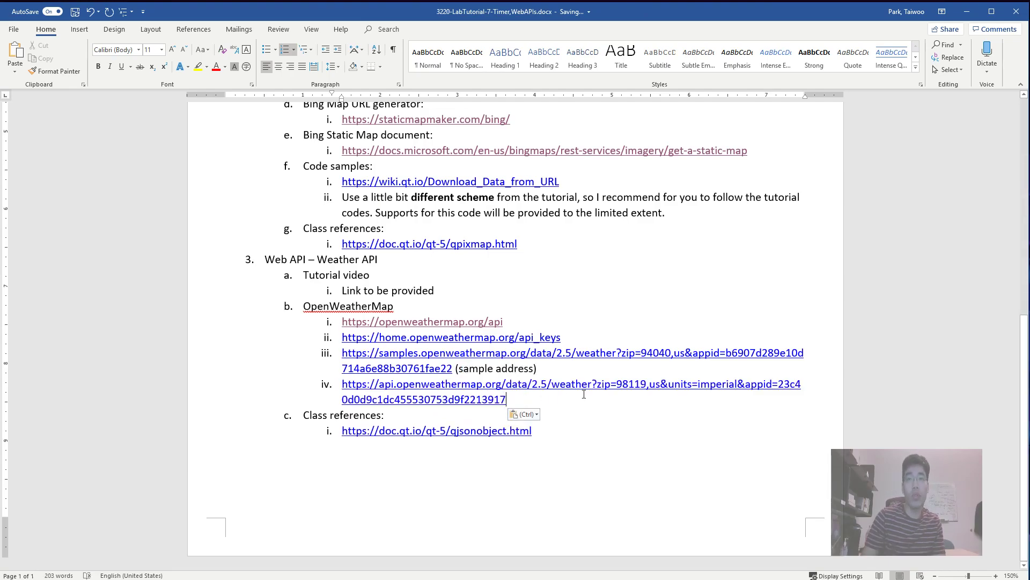
{"action": "left_click", "coordinate": [523, 414]}
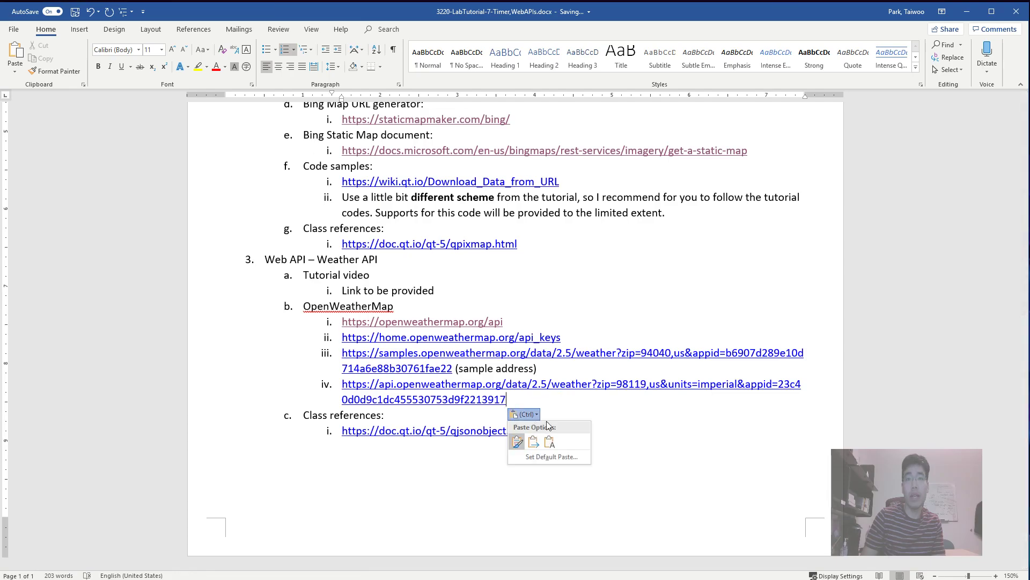
{"action": "left_click", "coordinate": [549, 443]}
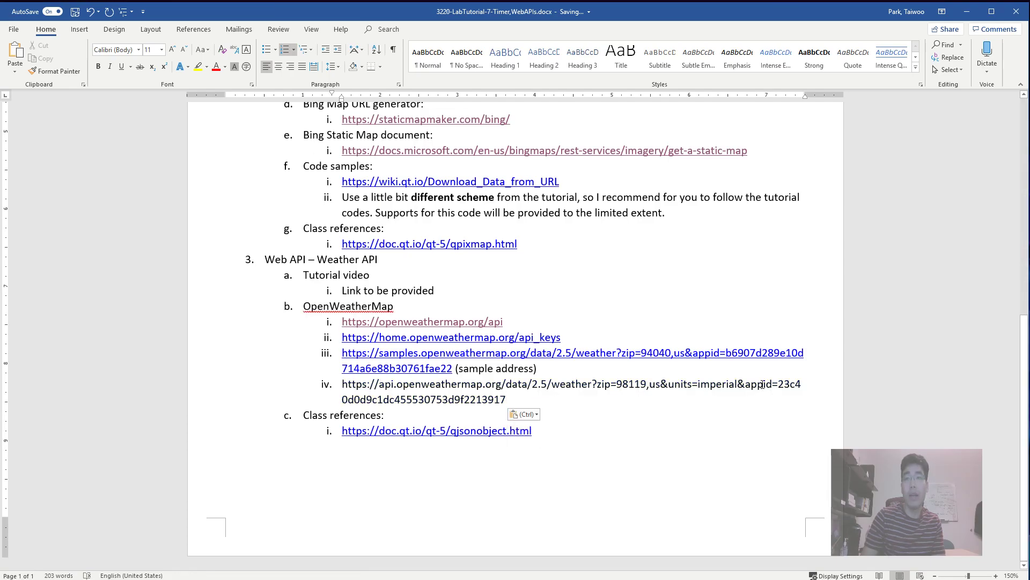
- Replace the API key at the end of item iv's URL with {your_own_app_id}
{"action": "left_click", "coordinate": [779, 387], "text": "shift"}
{"action": "type", "text": "{"}
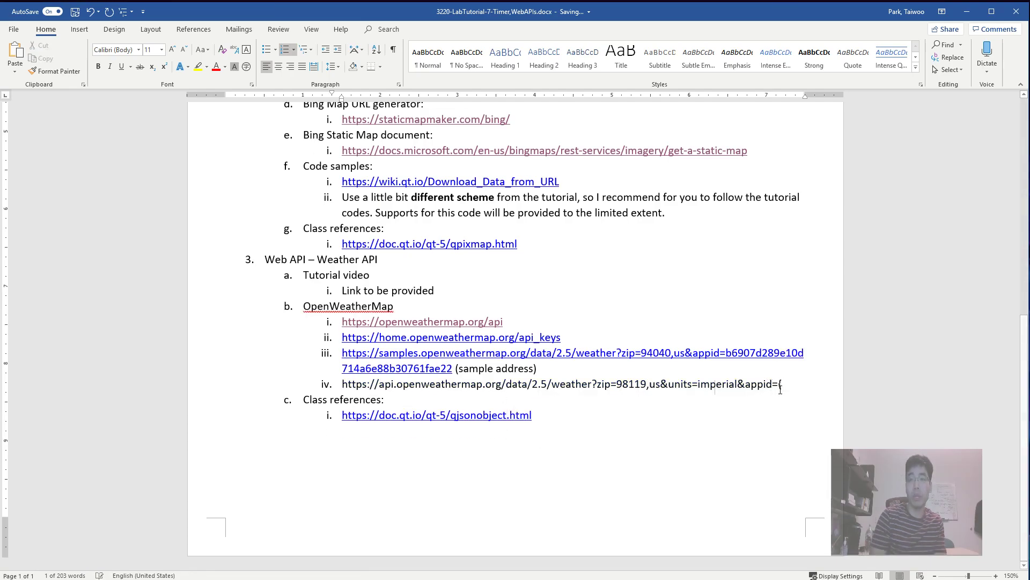
{"action": "type", "text": "your own app "}
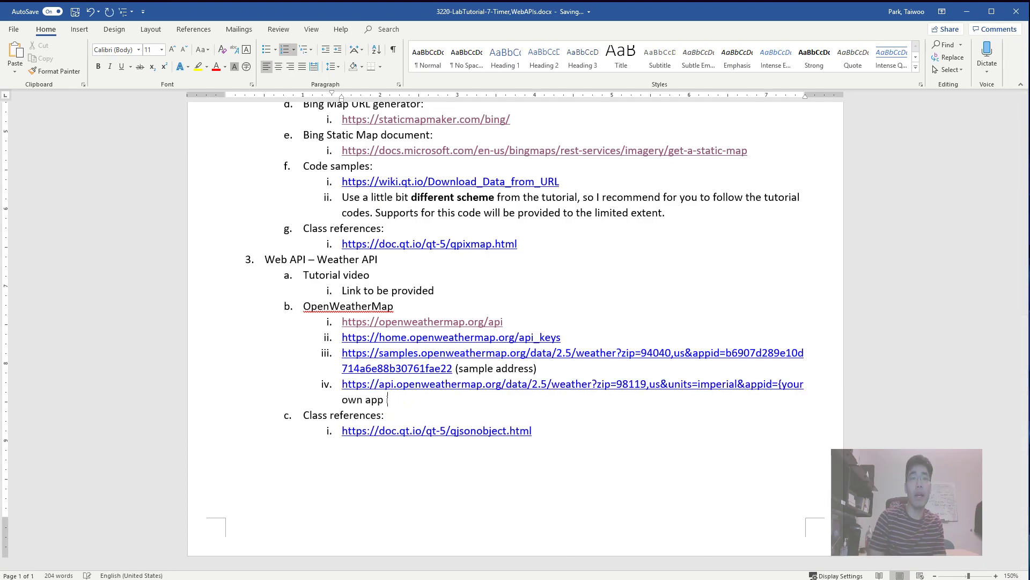
{"action": "type", "text": "id"}
{"action": "key", "text": "BackSpace"}
{"action": "key", "text": "BackSpace"}
{"action": "key", "text": "BackSpace"}
{"action": "key", "text": "BackSpace"}
{"action": "key", "text": "BackSpace"}
{"action": "key", "text": "BackSpace"}
{"action": "key", "text": "BackSpace"}
{"action": "key", "text": "BackSpace"}
{"action": "key", "text": "BackSpace"}
{"action": "key", "text": "BackSpace"}
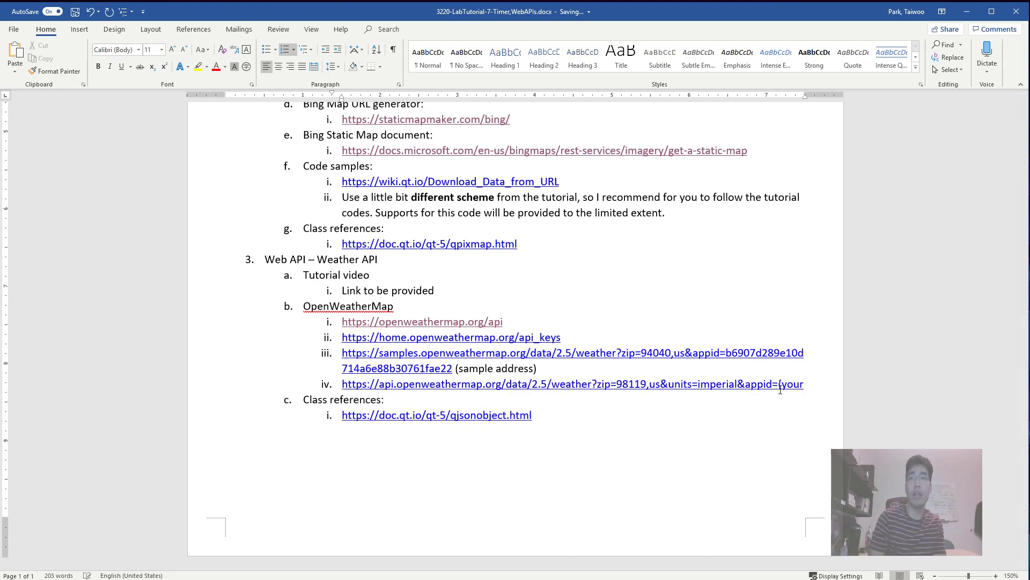
{"action": "type", "text": "own app"}
{"action": "key", "text": "BackSpace"}
{"action": "key", "text": "BackSpace"}
{"action": "key", "text": "BackSpace"}
{"action": "key", "text": "BackSpace"}
{"action": "key", "text": "BackSpace"}
{"action": "key", "text": "BackSpace"}
{"action": "key", "text": "BackSpace"}
{"action": "key", "text": "BackSpace"}
{"action": "key", "text": "BackSpace"}
{"action": "key", "text": "BackSpace"}
{"action": "type", "text": "_own_"}
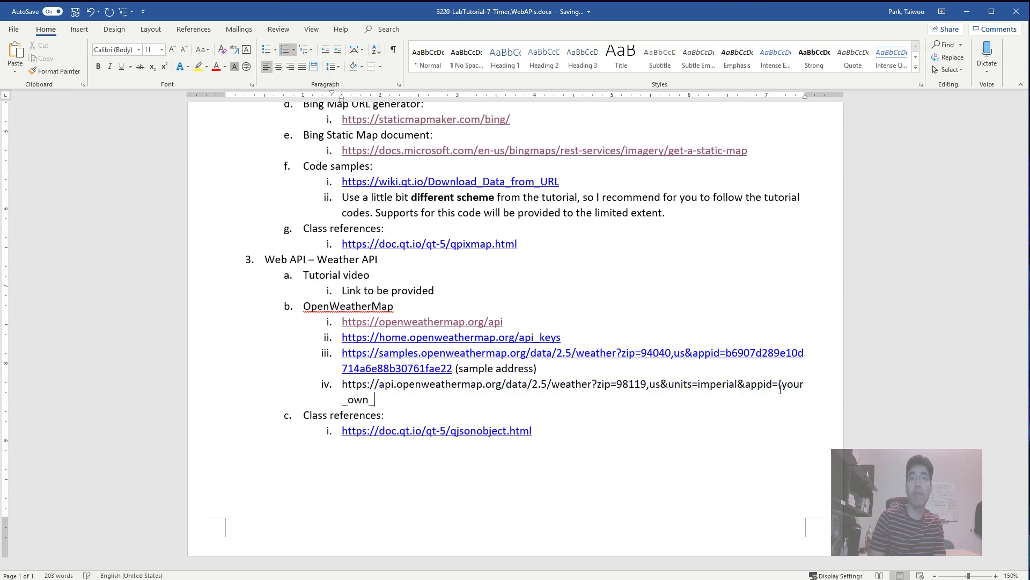
{"action": "type", "text": "m"}
{"action": "key", "text": "BackSpace"}
{"action": "type", "text": "app_id}"}
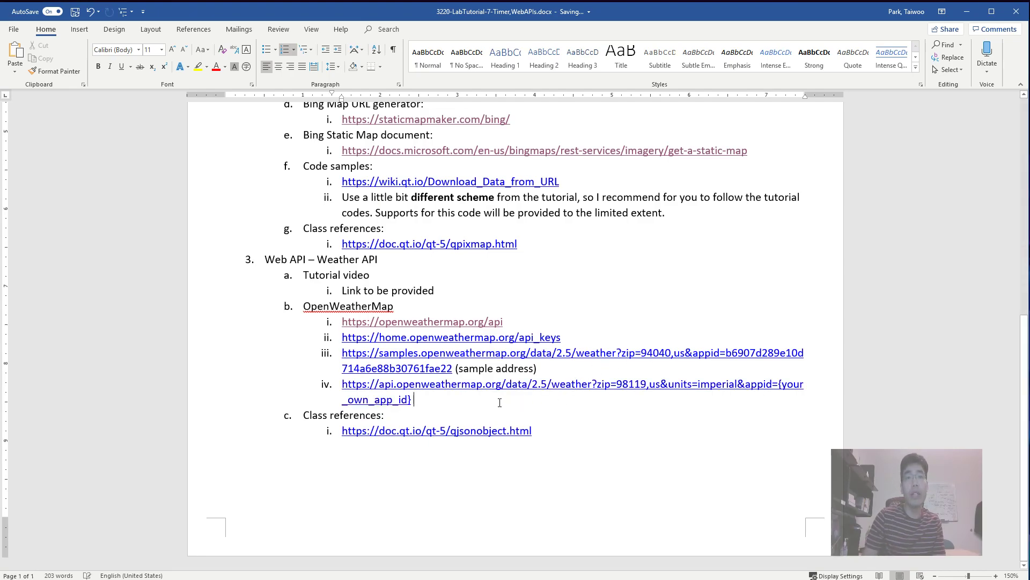
- Test the item iv link, dismiss the unable-to-open error, and select the whole URL line
{"action": "left_click", "coordinate": [772, 389]}
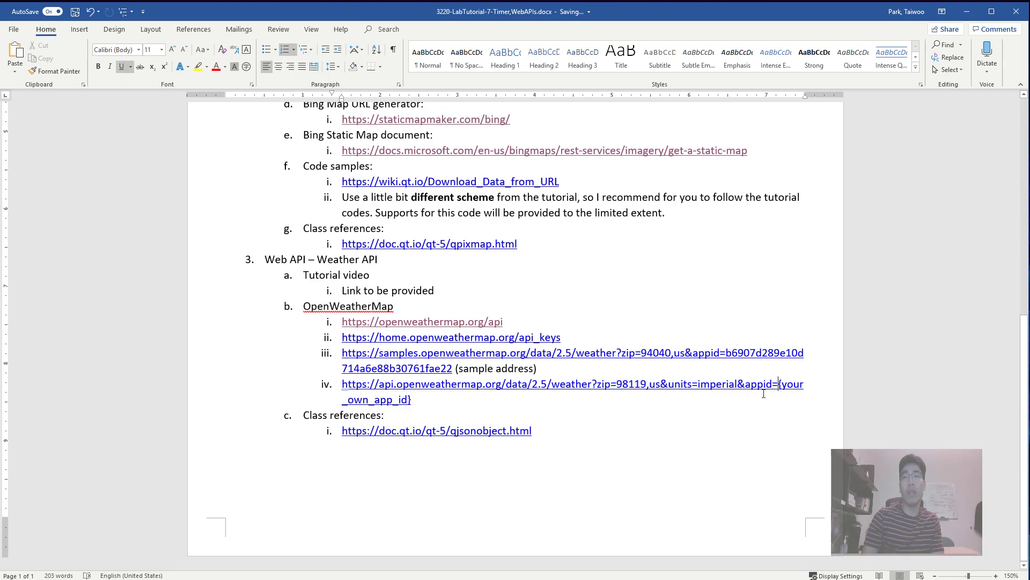
{"action": "left_click", "coordinate": [415, 399]}
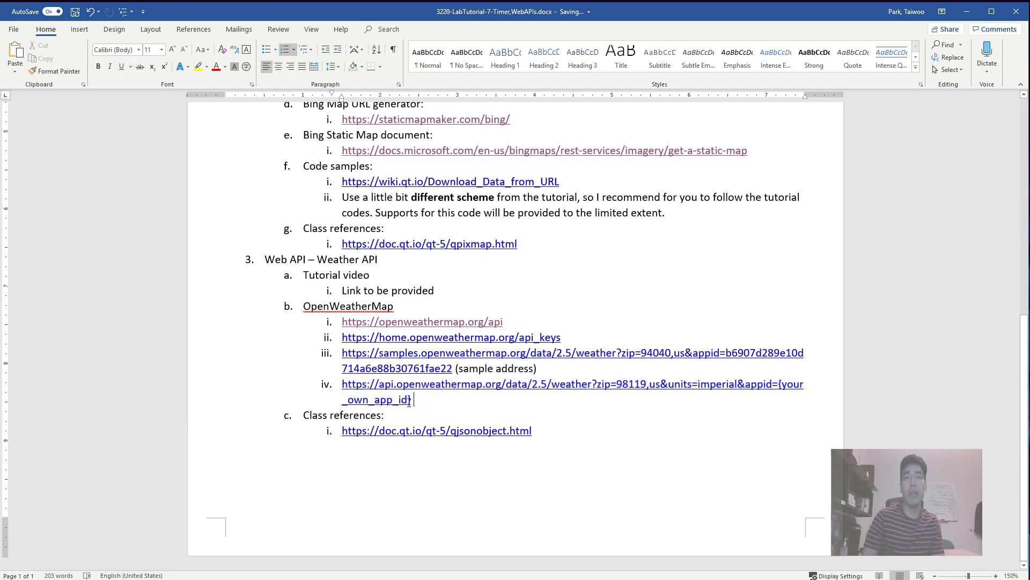
{"action": "left_click", "coordinate": [711, 385], "text": "ctrl"}
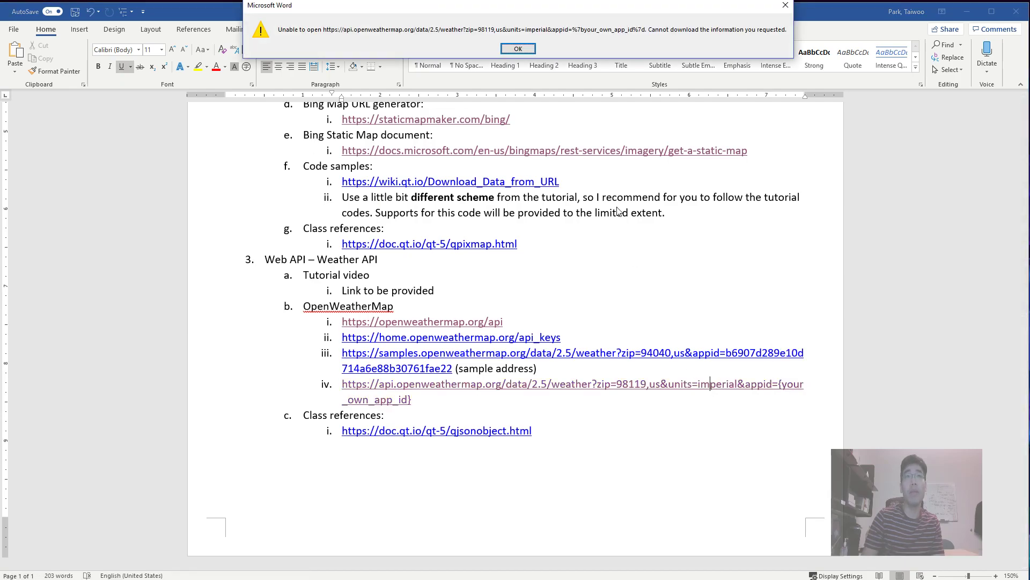
{"action": "left_click", "coordinate": [533, 50]}
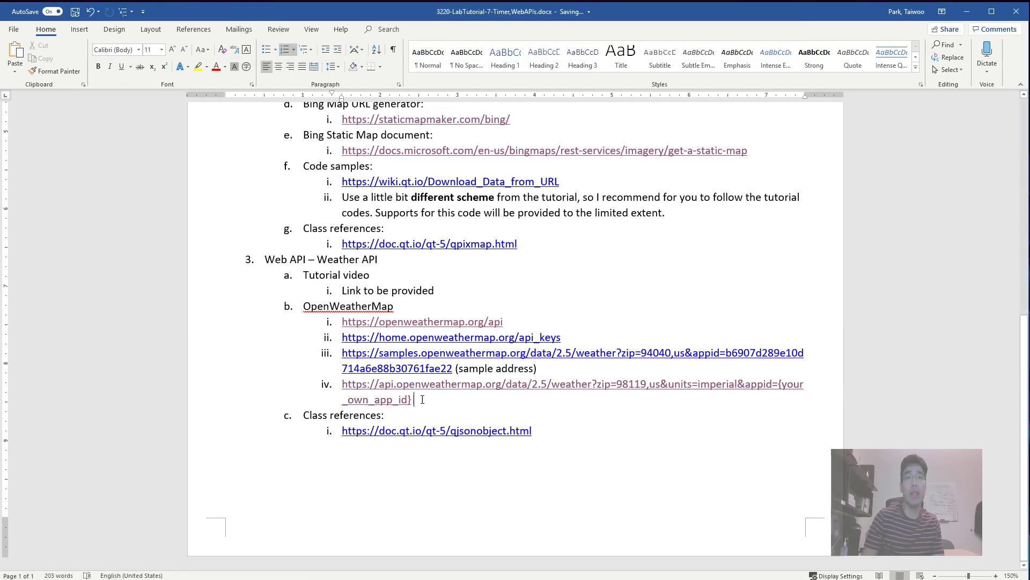
{"action": "triple_click", "coordinate": [397, 397]}
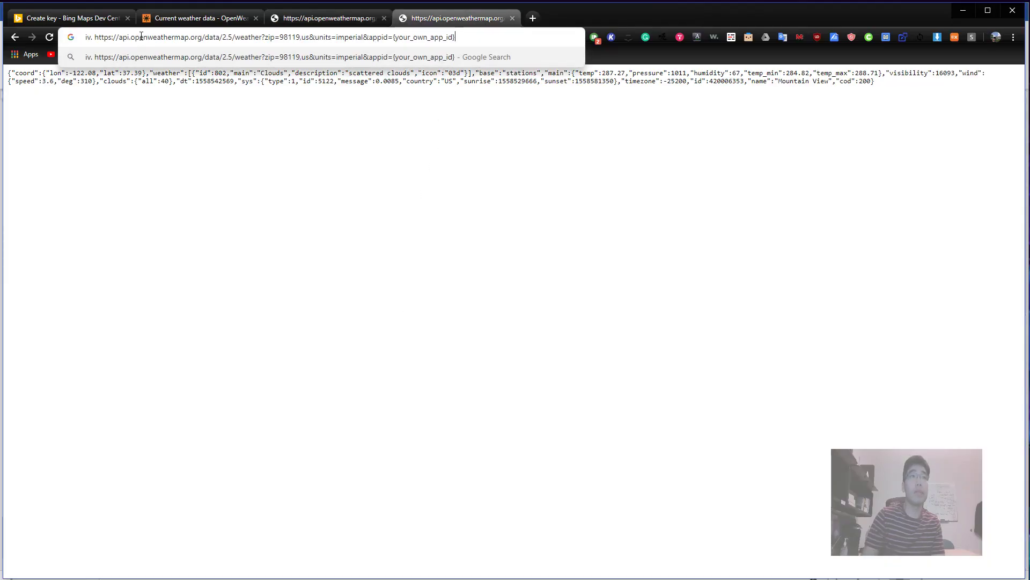
- Remove the stray 'iv. ' prefix from the pasted URL in Chrome's address bar
{"action": "key", "text": "Home"}
{"action": "key", "text": "Delete"}
{"action": "key", "text": "Delete"}
{"action": "key", "text": "Delete"}
{"action": "key", "text": "Delete"}
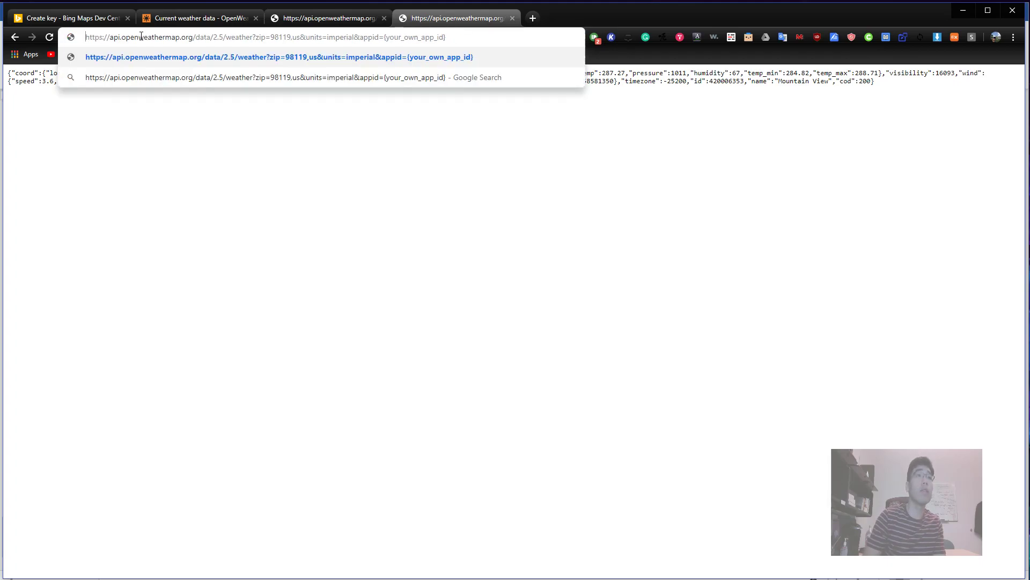
{"action": "key", "text": "ctrl+z"}
{"action": "key", "text": "shift+Right"}
{"action": "key", "text": "shift+Right"}
{"action": "key", "text": "shift+Right"}
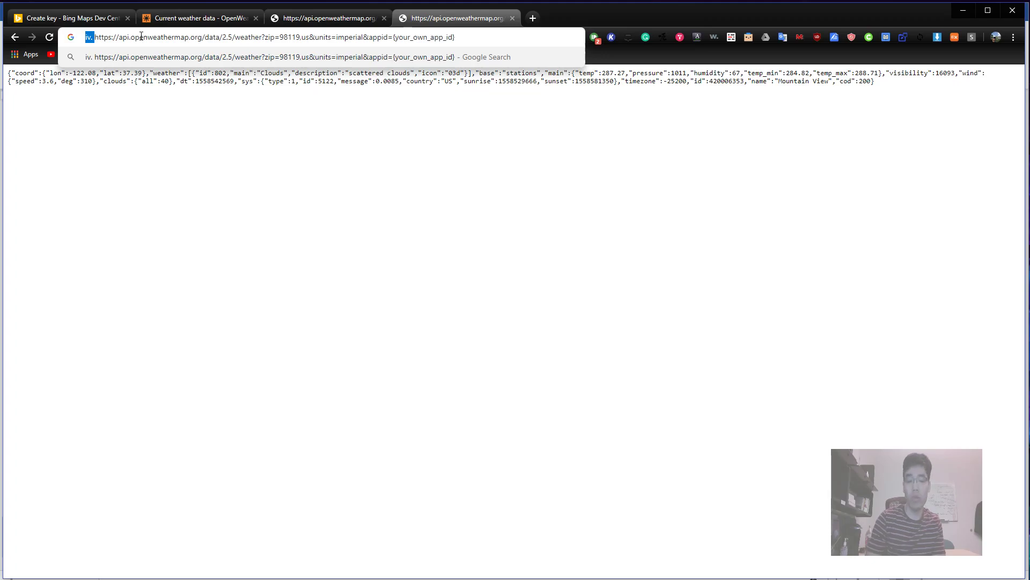
{"action": "key", "text": "Delete"}
{"action": "key", "text": "Delete"}
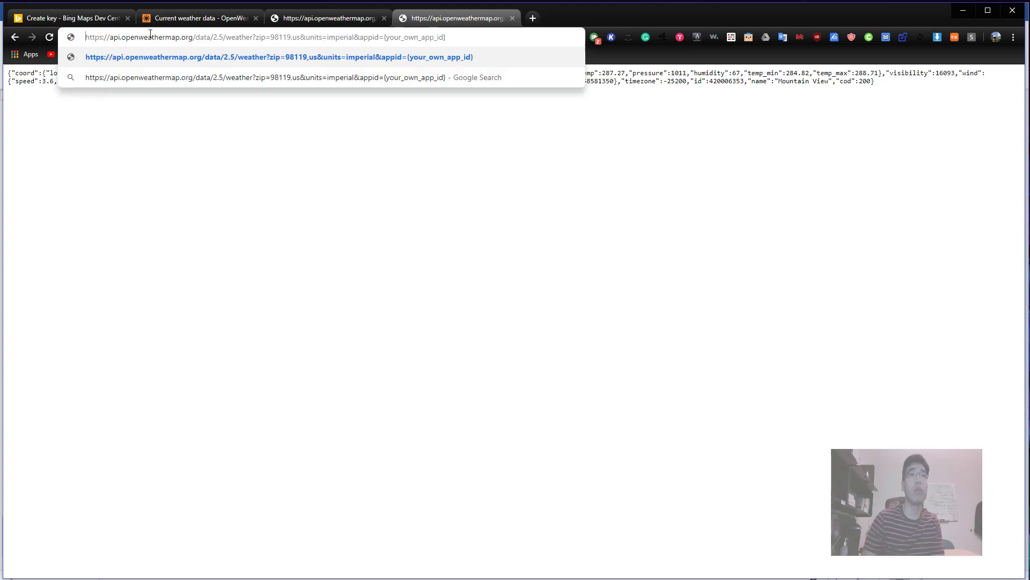
{"action": "left_click", "coordinate": [464, 38]}
- Back in Word, select the item iv URL, briefly remove its hyperlink, then restore it
{"action": "key", "text": "alt+Tab"}
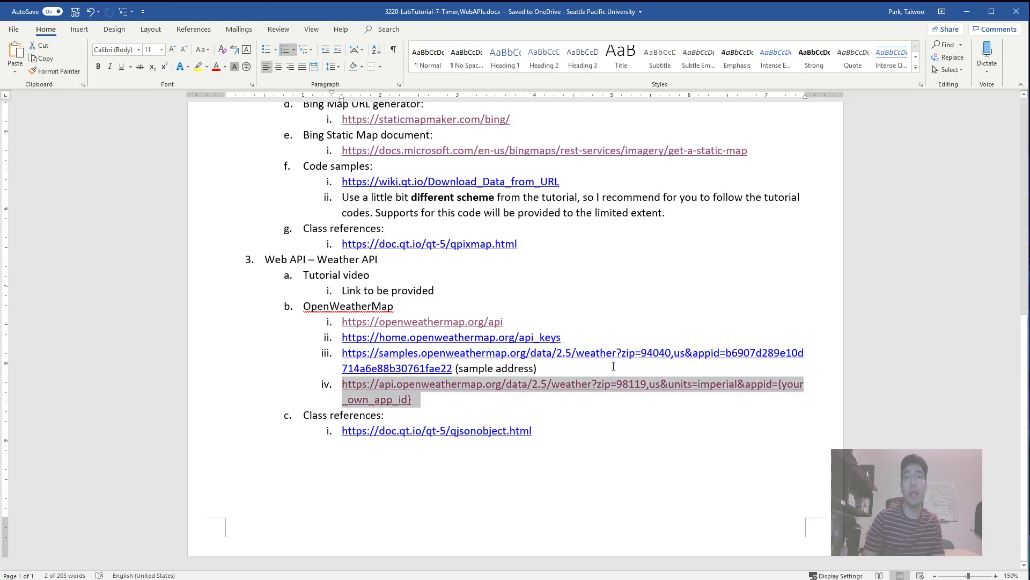
{"action": "left_click", "coordinate": [779, 386]}
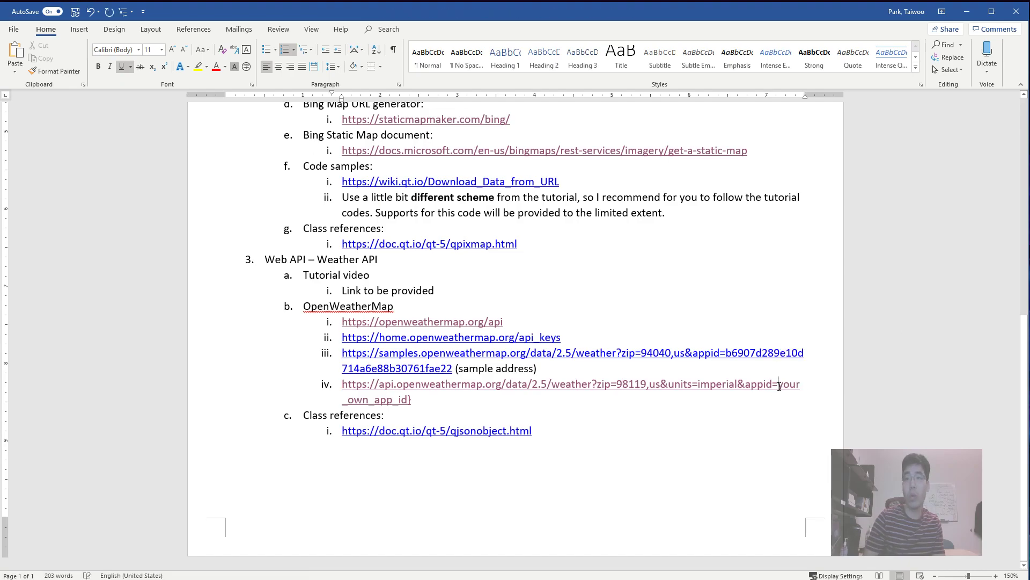
{"action": "key", "text": "Down"}
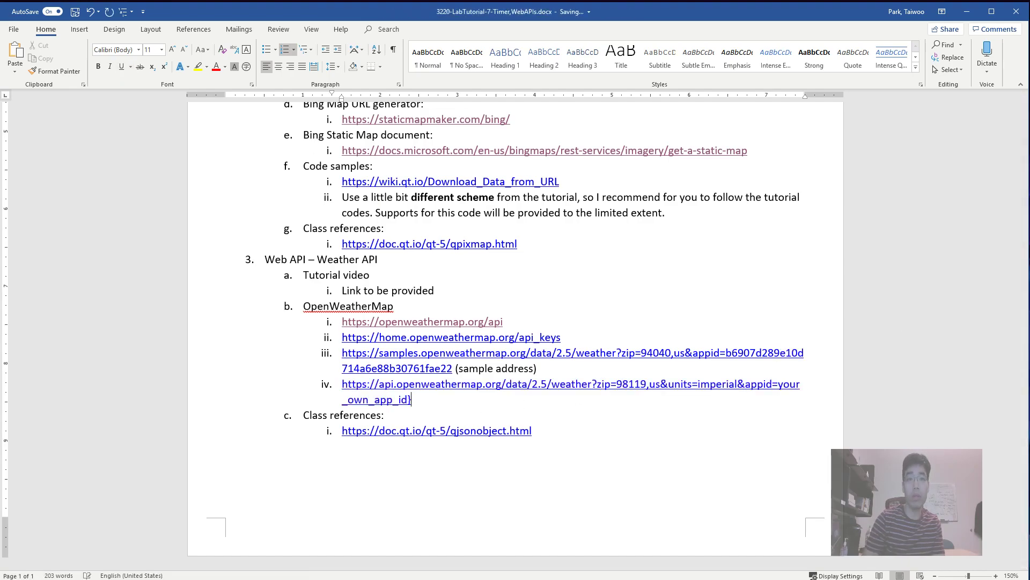
{"action": "key", "text": "shift+Up"}
{"action": "key", "text": "shift+Home"}
{"action": "left_click", "coordinate": [403, 405]}
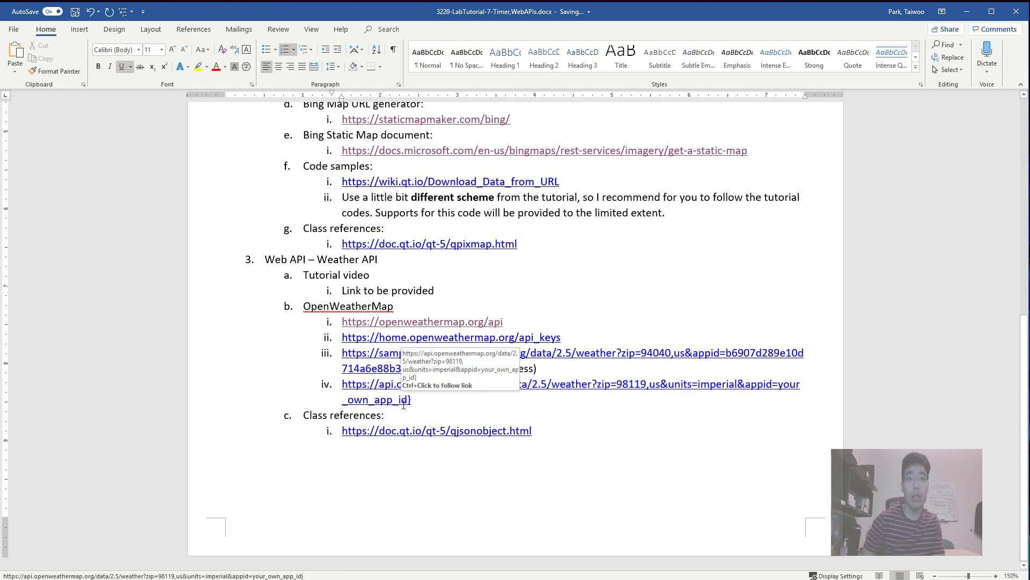
{"action": "right_click", "coordinate": [403, 407]}
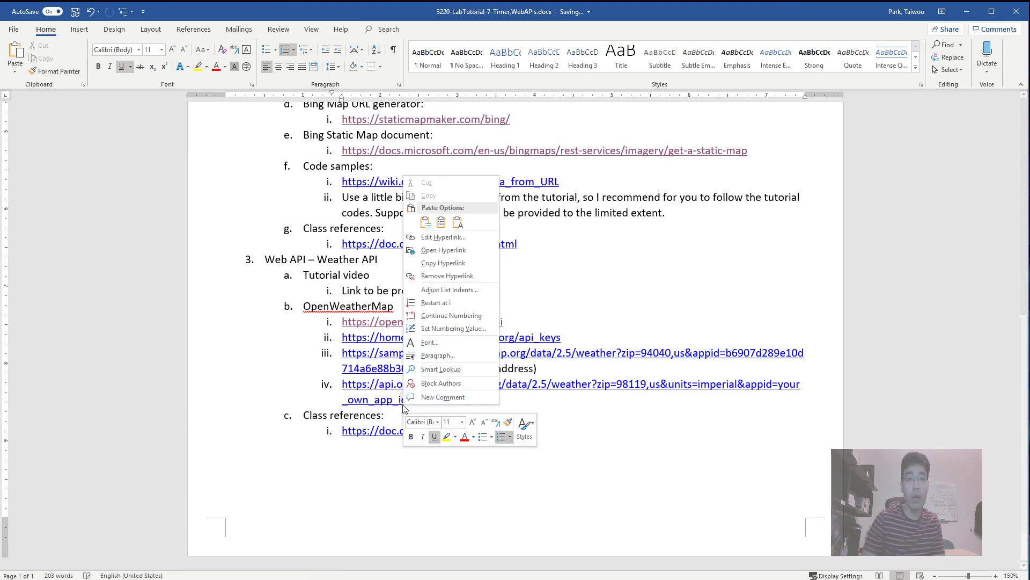
{"action": "left_click", "coordinate": [473, 276]}
{"action": "key", "text": "ctrl+z"}
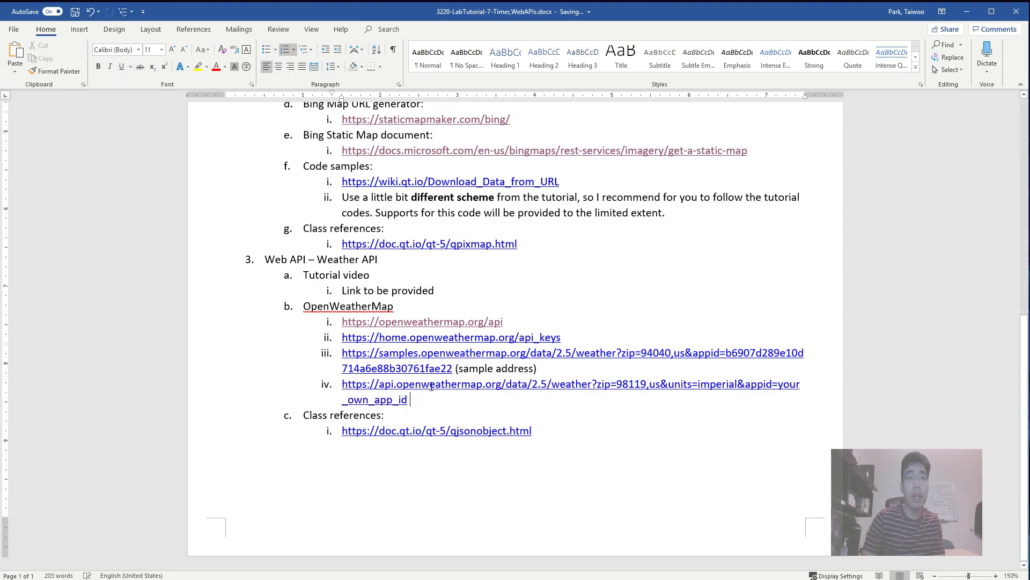
- Retest the item iv link, then paste the copied URL into Chrome's address bar
{"action": "left_click", "coordinate": [381, 387], "text": "ctrl"}
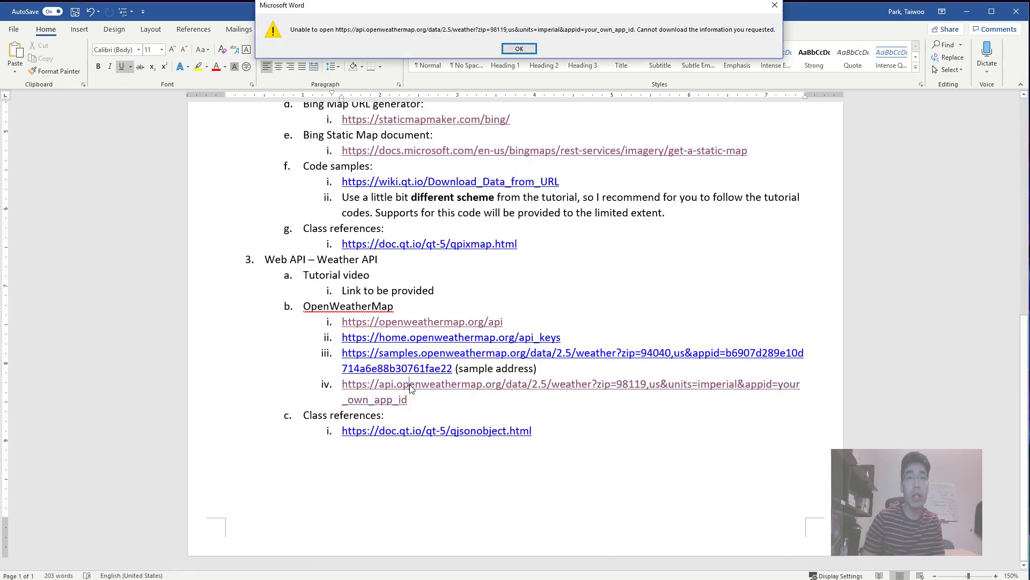
{"action": "left_click", "coordinate": [519, 49]}
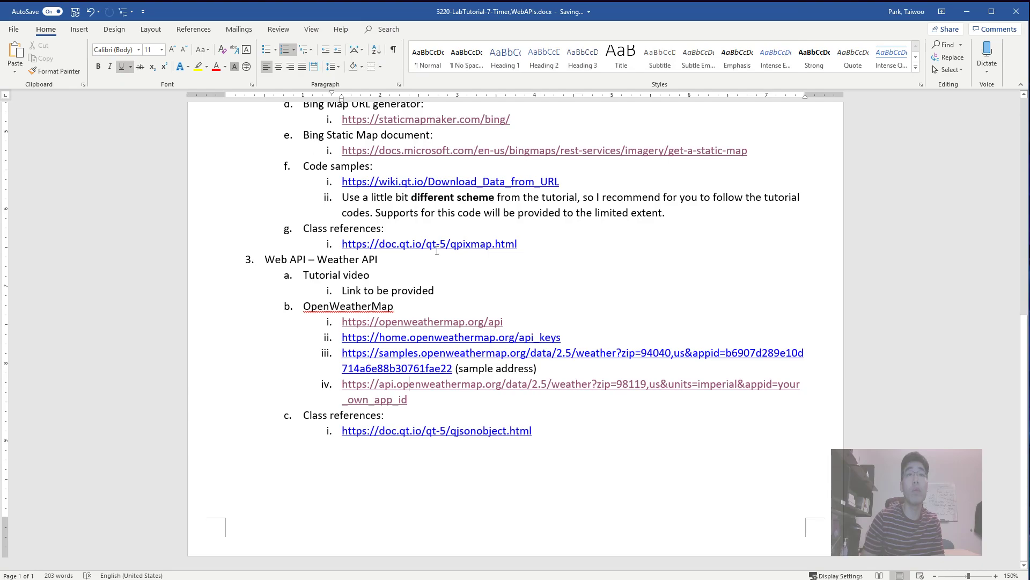
{"action": "key", "text": "ctrl+z"}
{"action": "left_click", "coordinate": [387, 400], "text": "ctrl"}
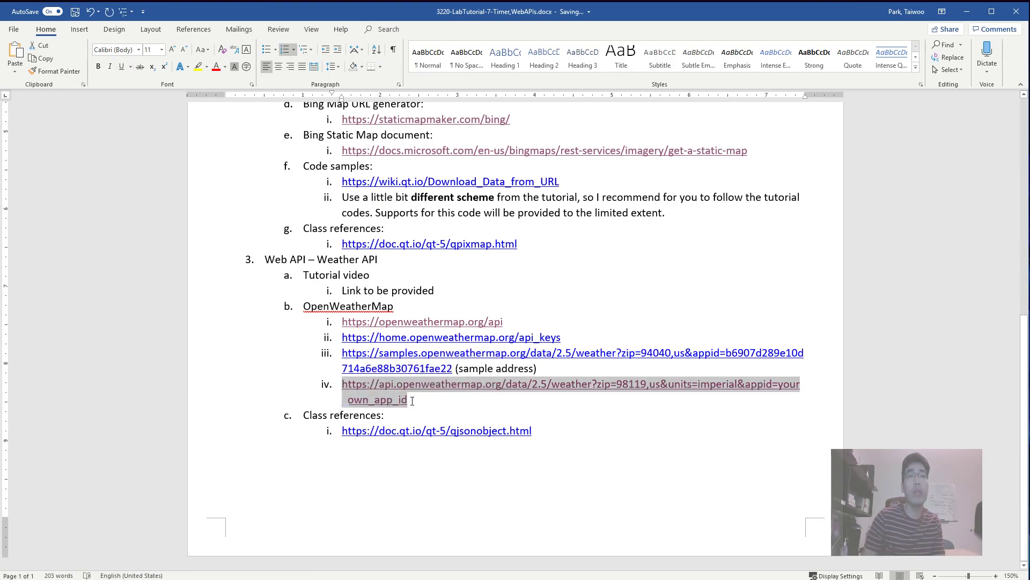
{"action": "left_click", "coordinate": [359, 41]}
{"action": "type", "text": "iv. https://api.openweathermap.org/data/2.5/weather?zip=98119,us&units=imperial&appid=your_own_app_id"}
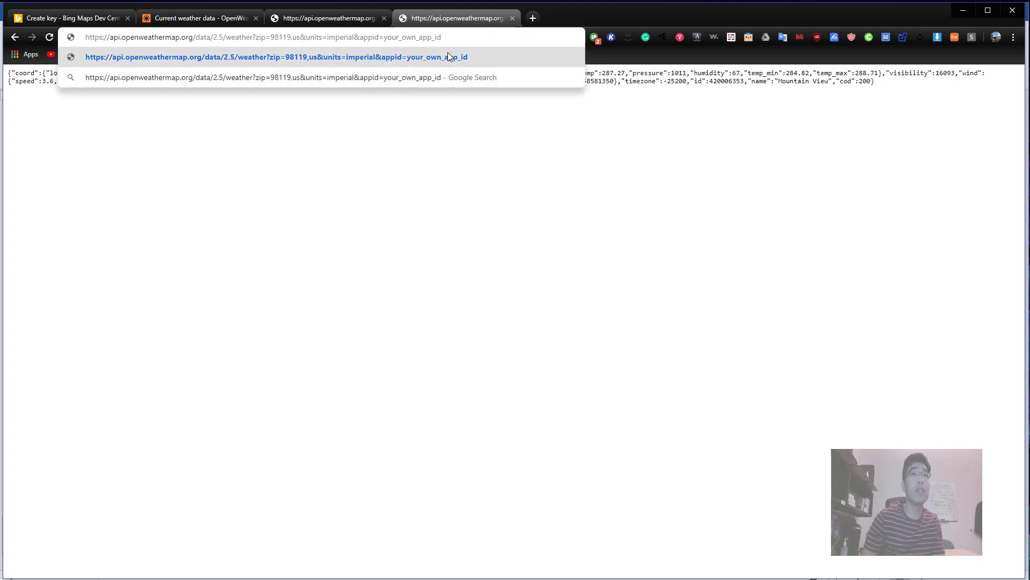
- Abandon the pasted template URL so the tab keeps the zip=94040 Mountain View JSON
{"action": "left_click_drag", "start_coordinate": [384, 37], "coordinate": [441, 37]}
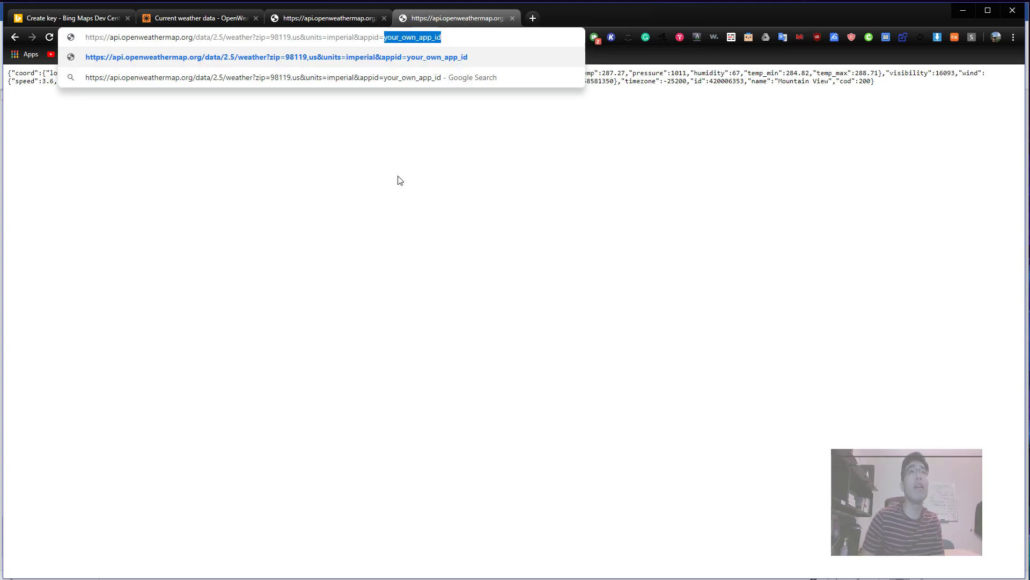
{"action": "left_click", "coordinate": [417, 109]}
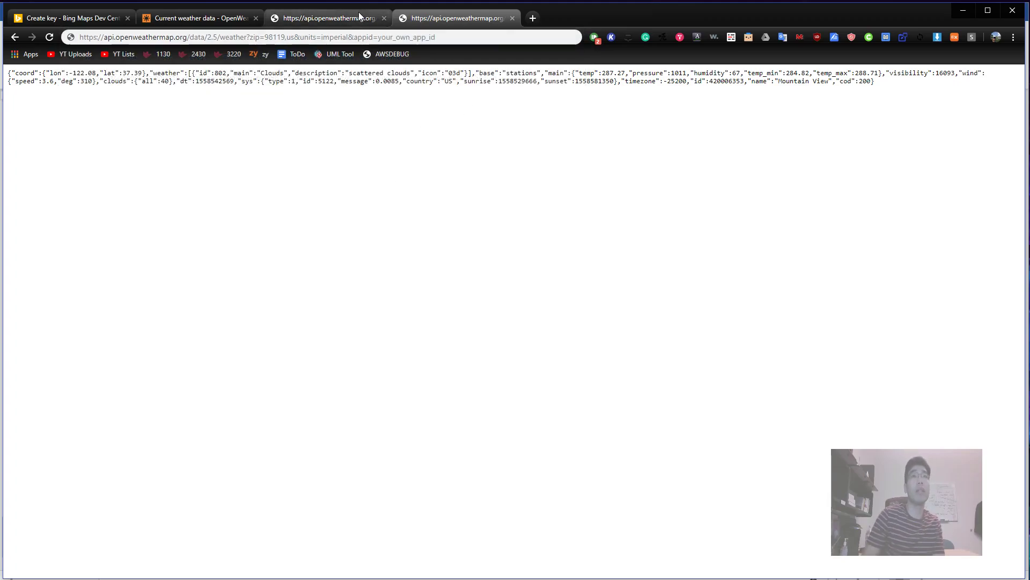
{"action": "key", "text": "ctrl+a"}
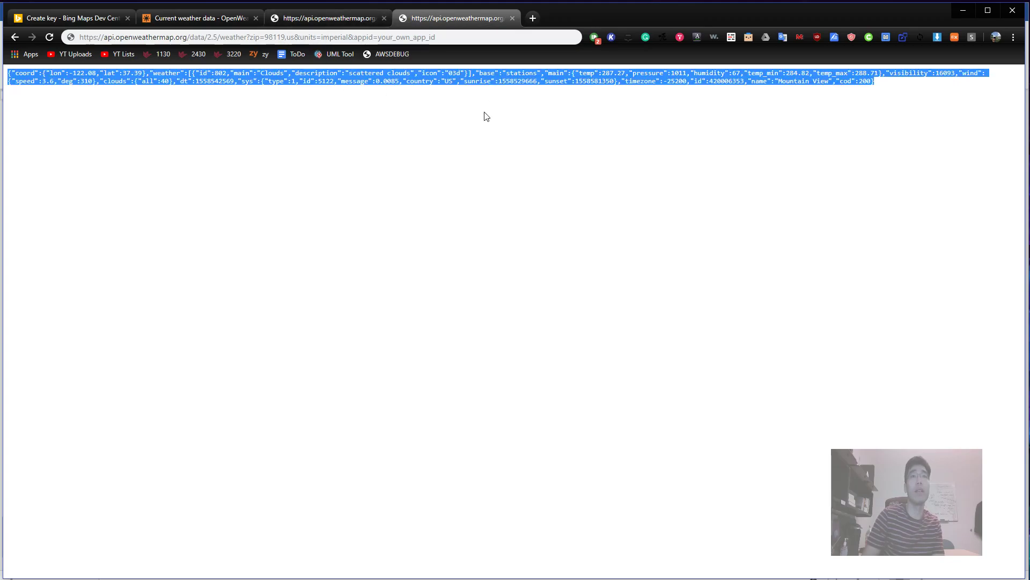
{"action": "left_click", "coordinate": [484, 115]}
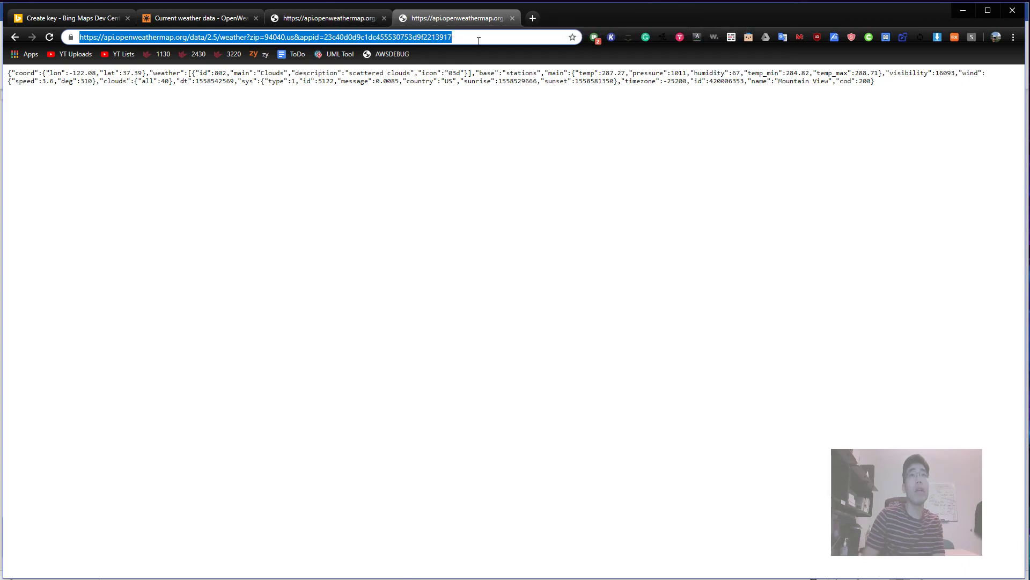
{"action": "left_click", "coordinate": [443, 185]}
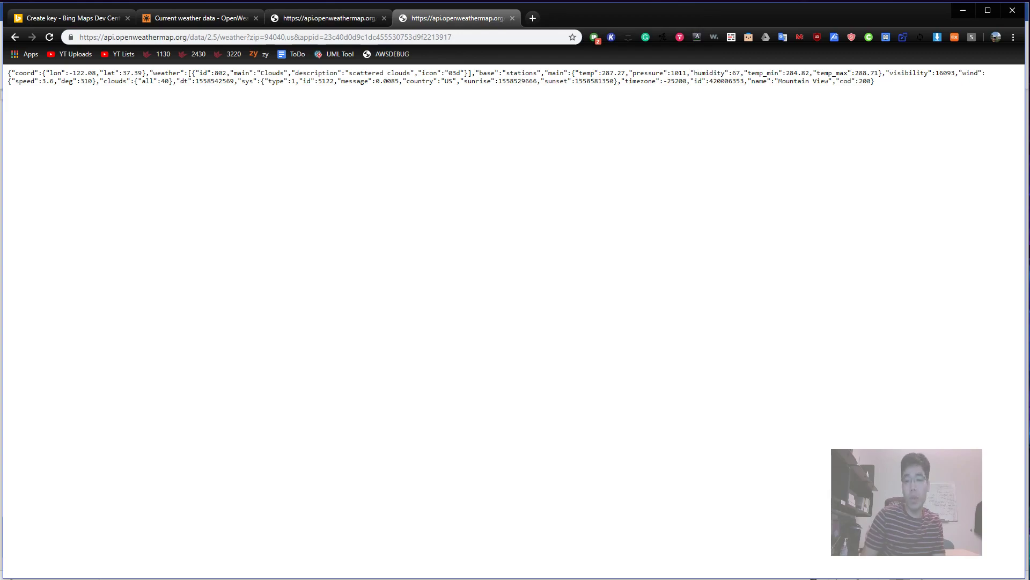